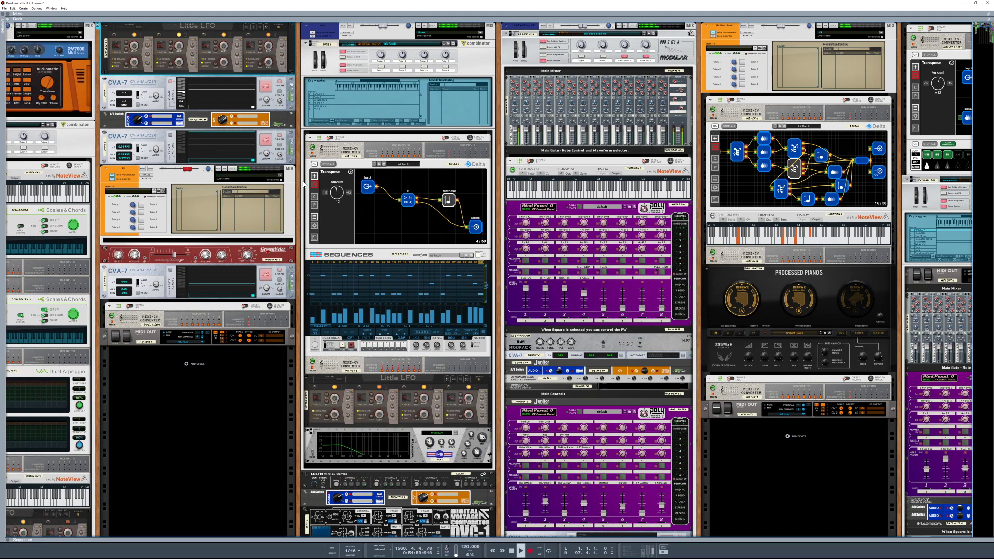
- Examine the device columns on the front of the rack, from the Sequences column back to the Master Section
{"action": "scroll", "coordinate": [304, 184], "scroll_direction": "left", "scroll_amount": 5}
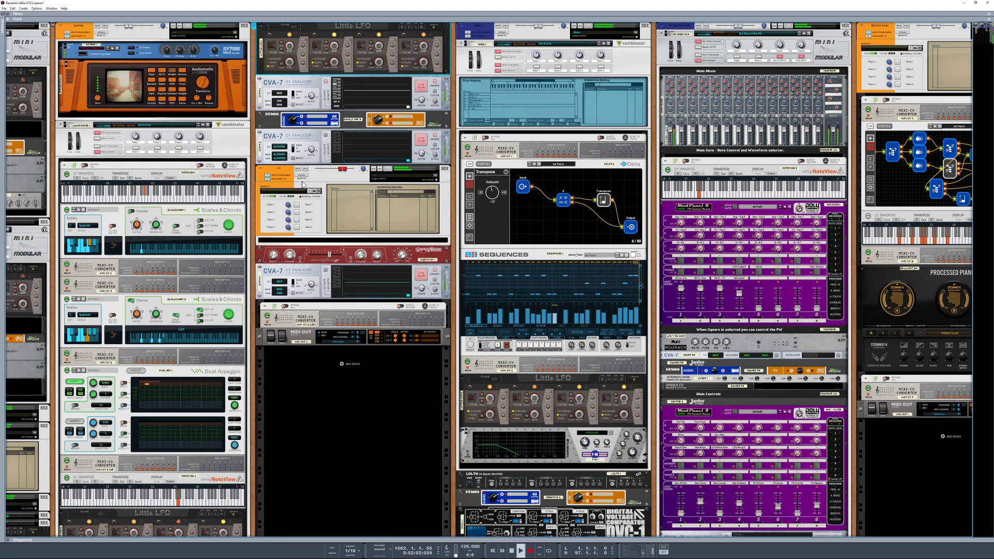
{"action": "scroll", "coordinate": [304, 184], "scroll_direction": "left", "scroll_amount": 1}
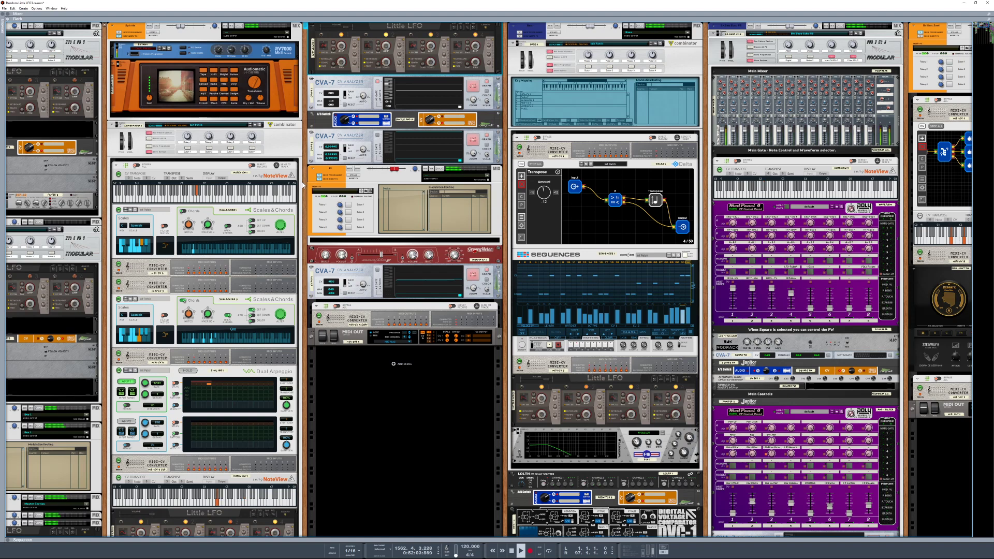
{"action": "scroll", "coordinate": [303, 184], "scroll_direction": "left", "scroll_amount": 1}
{"action": "scroll", "coordinate": [304, 184], "scroll_direction": "left", "scroll_amount": 1}
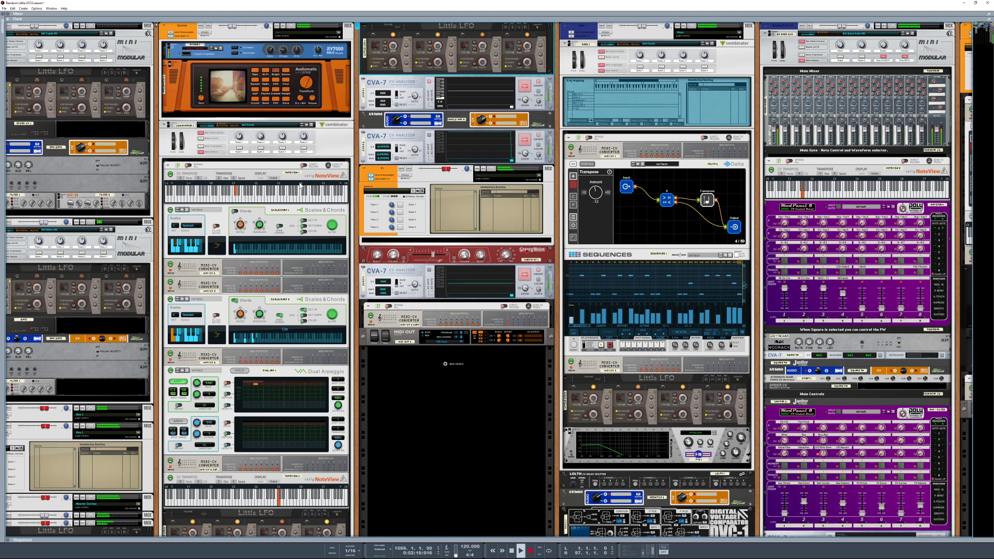
{"action": "scroll", "coordinate": [300, 186], "scroll_direction": "left", "scroll_amount": 2}
{"action": "scroll", "coordinate": [300, 186], "scroll_direction": "left", "scroll_amount": 2}
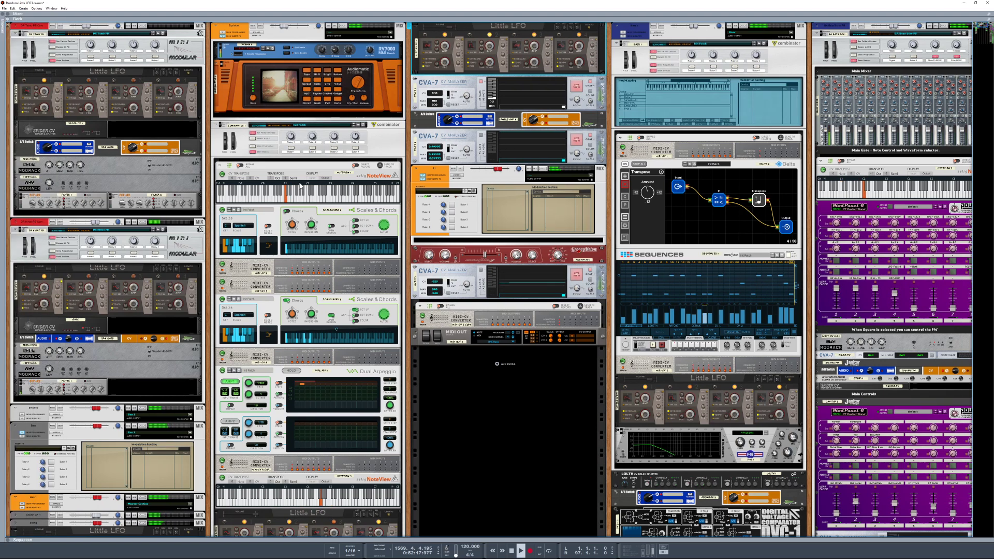
{"action": "scroll", "coordinate": [301, 185], "scroll_direction": "left", "scroll_amount": 2}
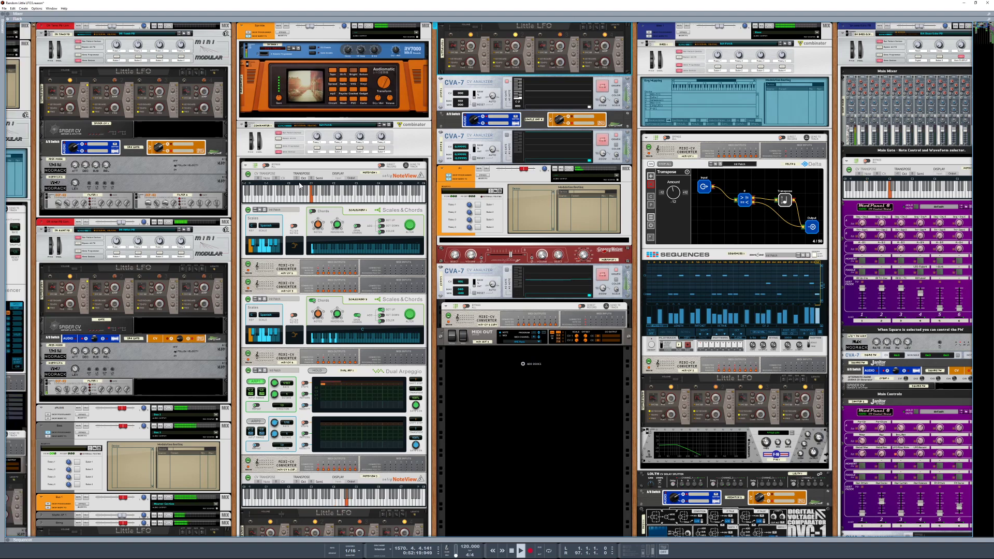
{"action": "scroll", "coordinate": [300, 185], "scroll_direction": "left", "scroll_amount": 2}
{"action": "scroll", "coordinate": [299, 185], "scroll_direction": "left", "scroll_amount": 2}
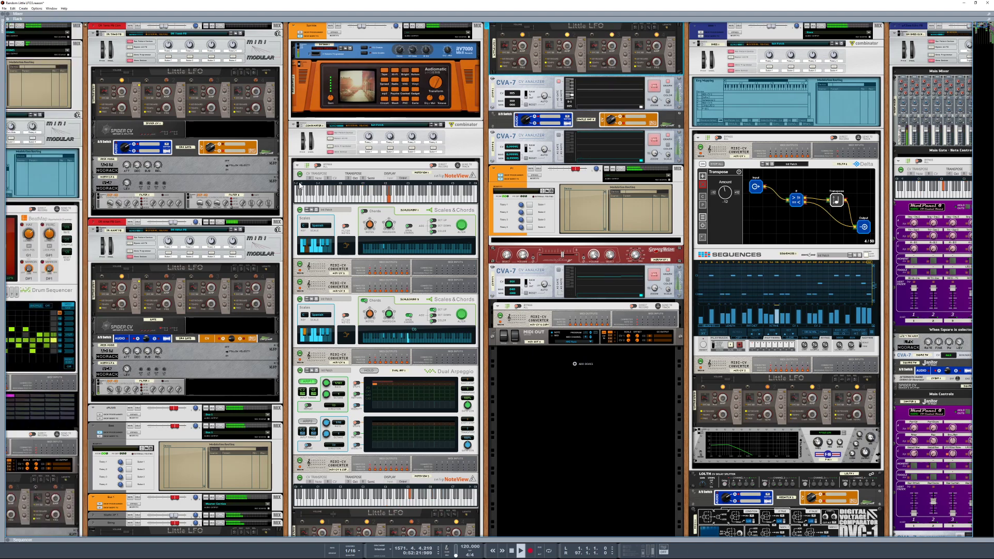
{"action": "scroll", "coordinate": [299, 185], "scroll_direction": "left", "scroll_amount": 2}
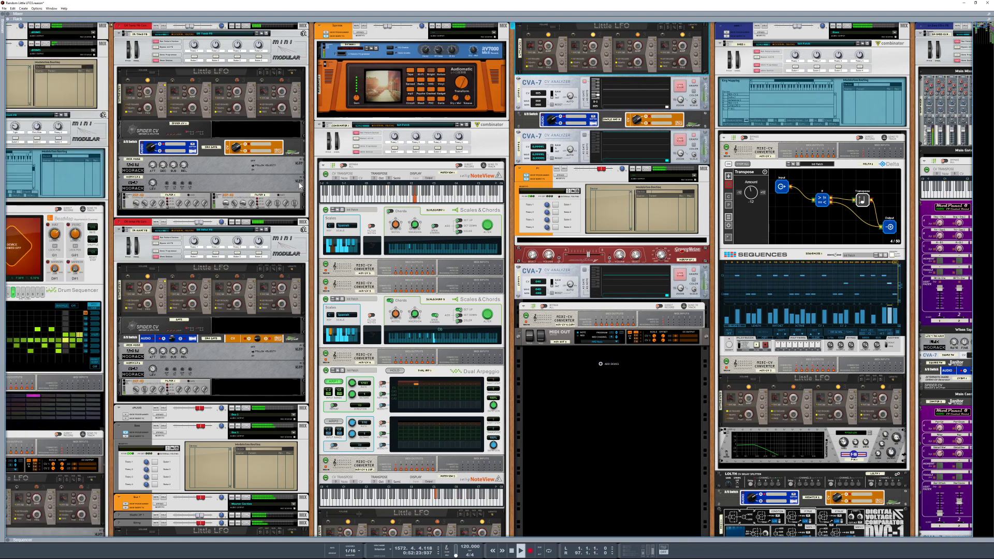
{"action": "scroll", "coordinate": [299, 185], "scroll_direction": "left", "scroll_amount": 2}
{"action": "scroll", "coordinate": [300, 186], "scroll_direction": "left", "scroll_amount": 2}
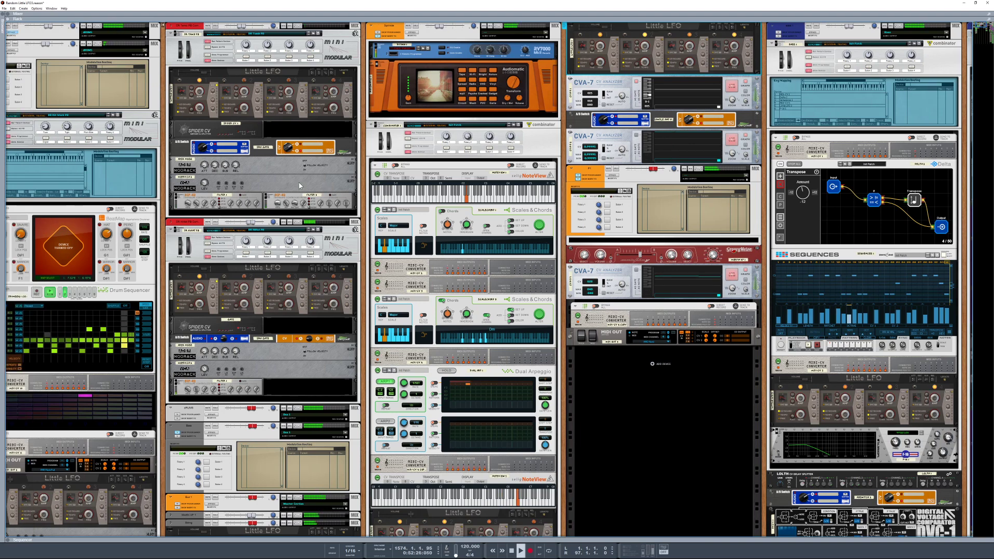
{"action": "scroll", "coordinate": [299, 185], "scroll_direction": "left", "scroll_amount": 2}
{"action": "scroll", "coordinate": [299, 185], "scroll_direction": "left", "scroll_amount": 2}
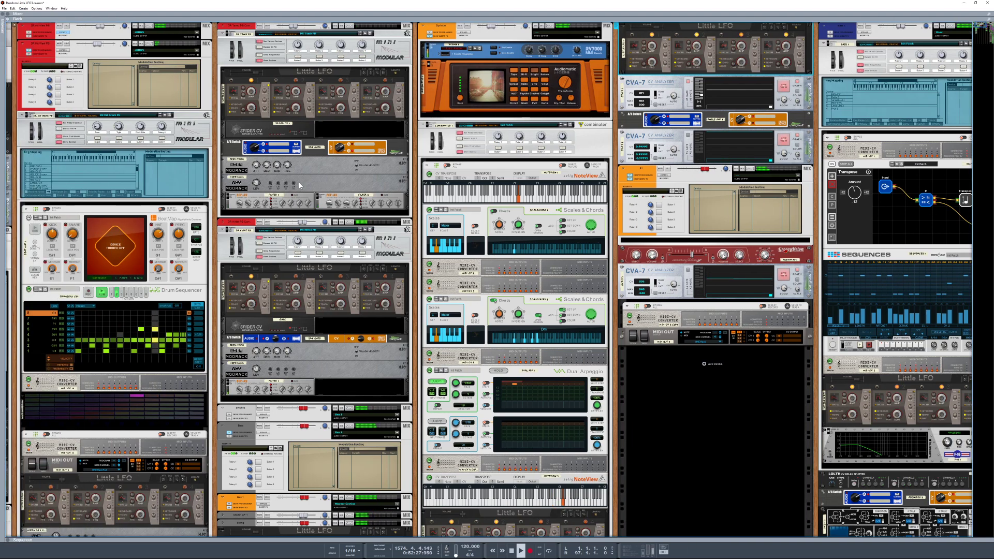
{"action": "scroll", "coordinate": [299, 185], "scroll_direction": "left", "scroll_amount": 2}
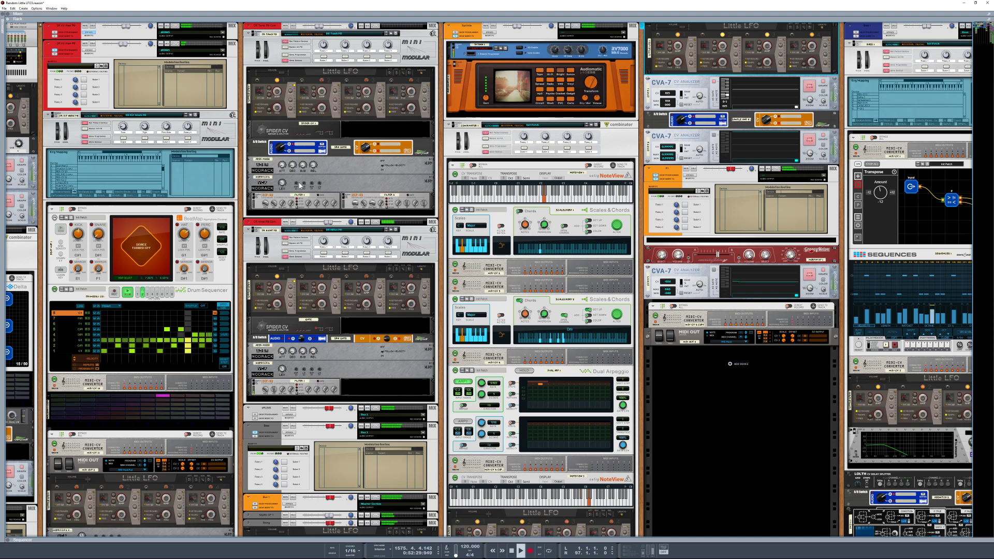
{"action": "scroll", "coordinate": [299, 185], "scroll_direction": "left", "scroll_amount": 2}
{"action": "scroll", "coordinate": [299, 185], "scroll_direction": "left", "scroll_amount": 2}
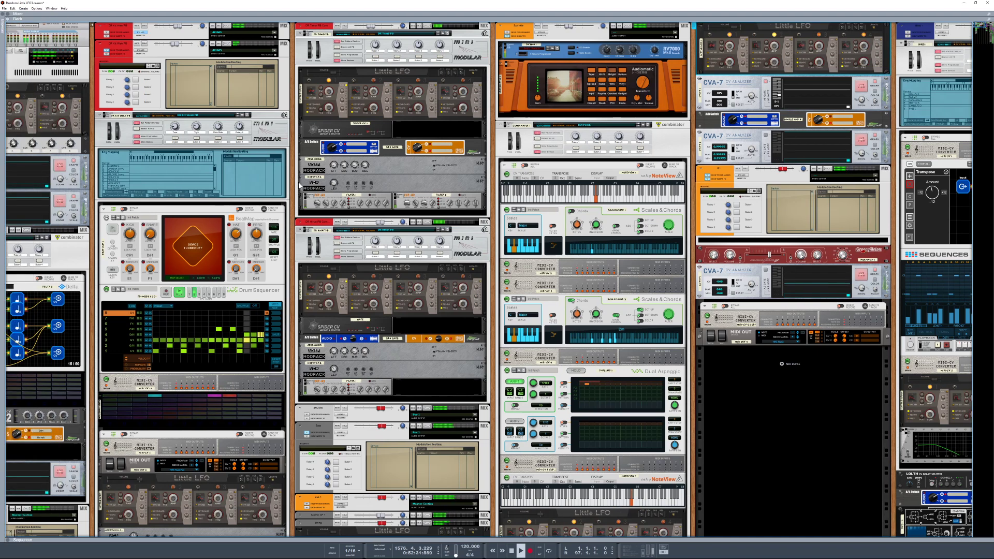
{"action": "scroll", "coordinate": [299, 185], "scroll_direction": "left", "scroll_amount": 2}
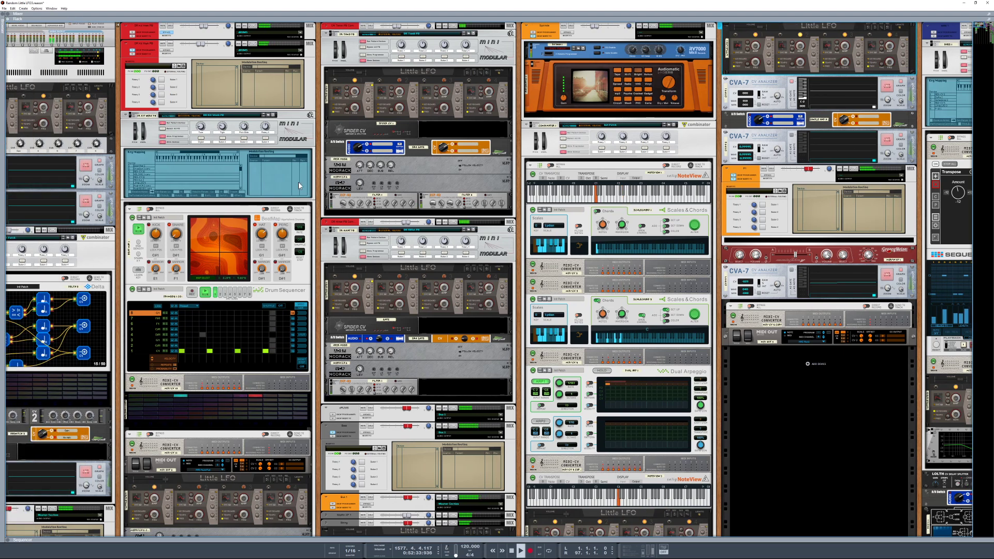
{"action": "scroll", "coordinate": [298, 182], "scroll_direction": "left", "scroll_amount": 2}
{"action": "scroll", "coordinate": [298, 182], "scroll_direction": "left", "scroll_amount": 2}
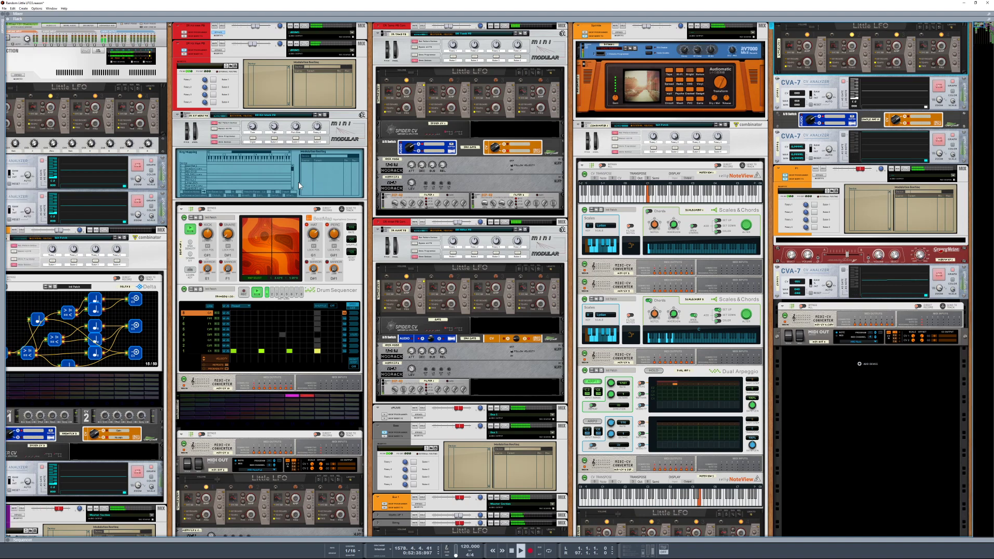
{"action": "scroll", "coordinate": [298, 182], "scroll_direction": "left", "scroll_amount": 2}
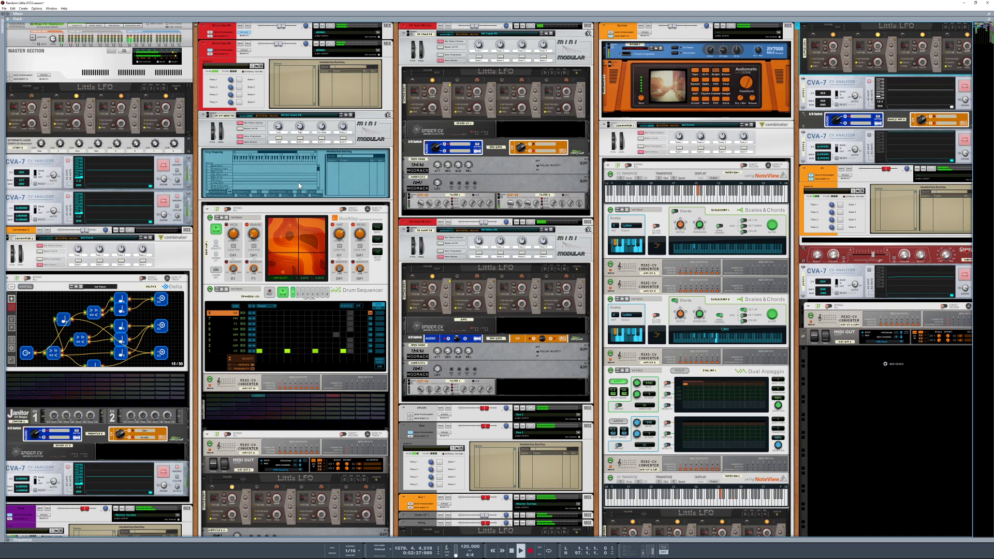
{"action": "scroll", "coordinate": [299, 185], "scroll_direction": "left", "scroll_amount": 1}
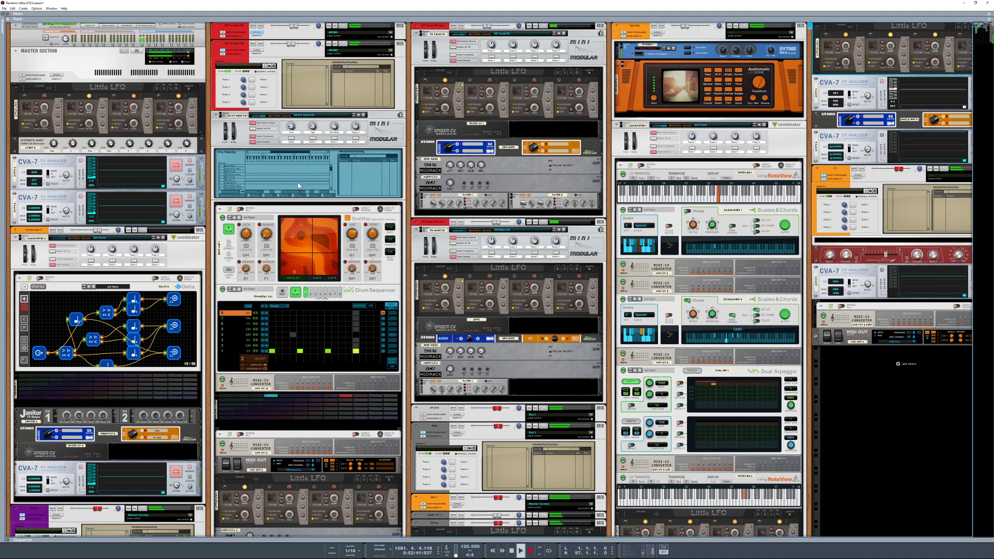
- Examine the front of the Drum Sequencer column from the Beat Map player down to its last device
{"action": "scroll", "coordinate": [298, 185], "scroll_direction": "down", "scroll_amount": 1}
{"action": "scroll", "coordinate": [298, 185], "scroll_direction": "down", "scroll_amount": 1}
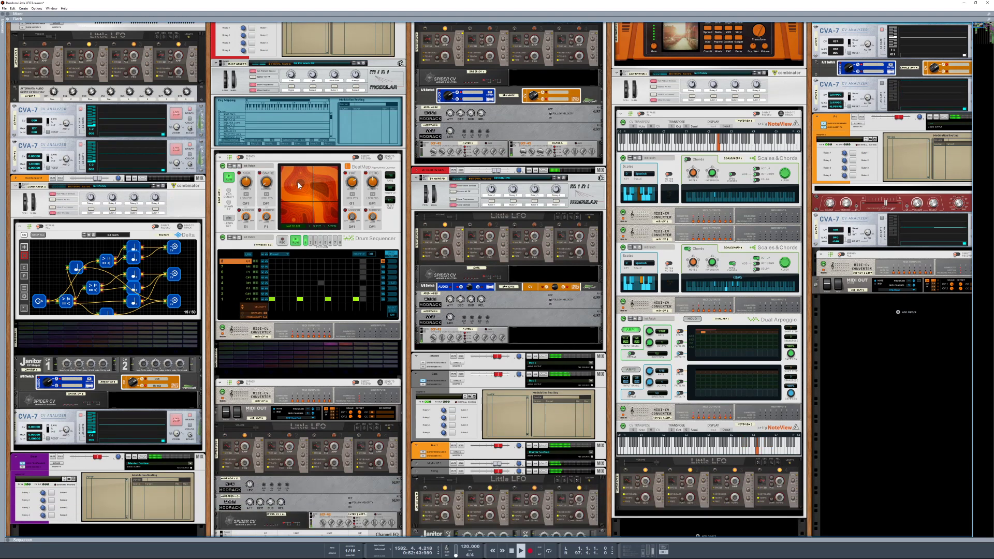
{"action": "scroll", "coordinate": [298, 185], "scroll_direction": "down", "scroll_amount": 1}
{"action": "scroll", "coordinate": [298, 186], "scroll_direction": "down", "scroll_amount": 1}
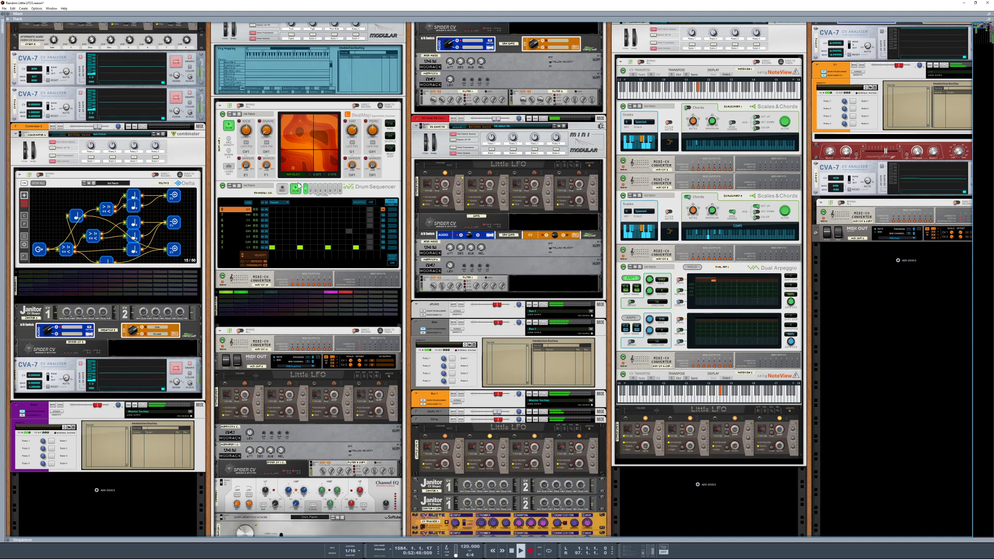
{"action": "scroll", "coordinate": [298, 185], "scroll_direction": "down", "scroll_amount": 1}
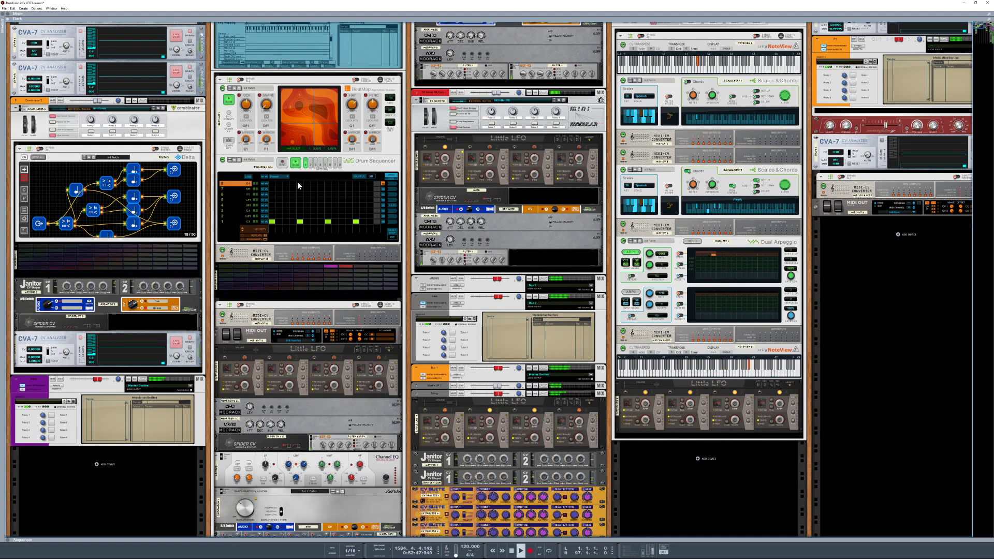
{"action": "scroll", "coordinate": [298, 186], "scroll_direction": "down", "scroll_amount": 1}
{"action": "scroll", "coordinate": [298, 185], "scroll_direction": "down", "scroll_amount": 1}
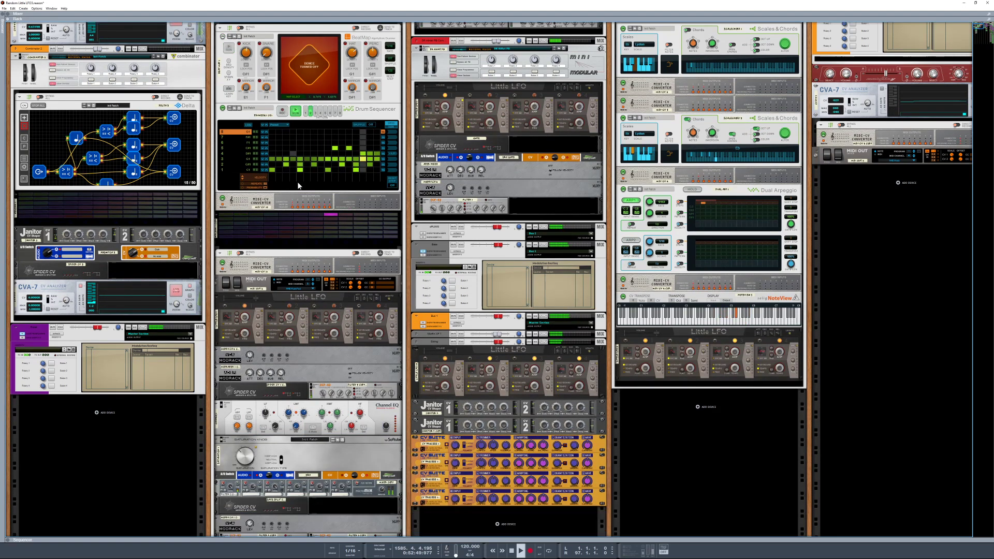
{"action": "scroll", "coordinate": [298, 185], "scroll_direction": "down", "scroll_amount": 1}
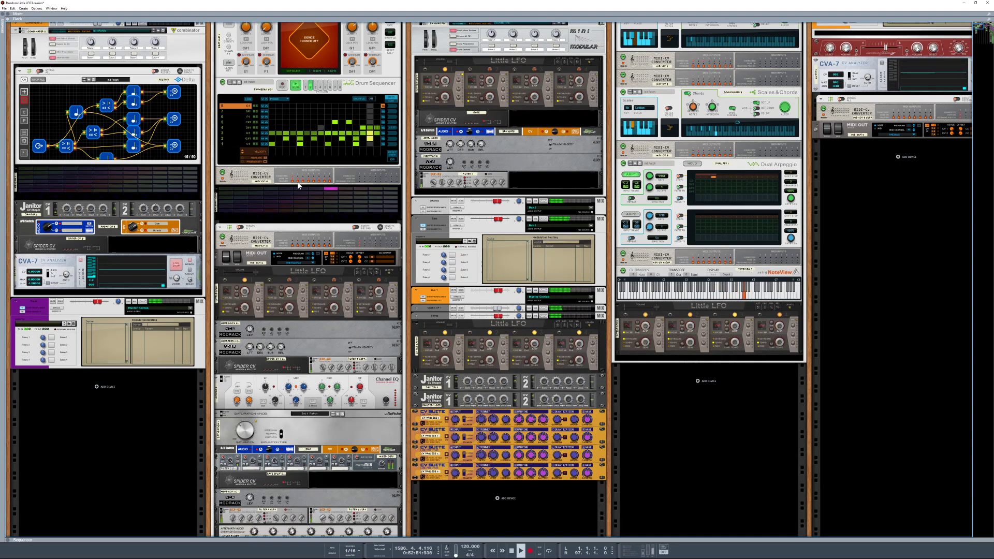
{"action": "scroll", "coordinate": [298, 185], "scroll_direction": "down", "scroll_amount": 1}
{"action": "scroll", "coordinate": [298, 186], "scroll_direction": "down", "scroll_amount": 1}
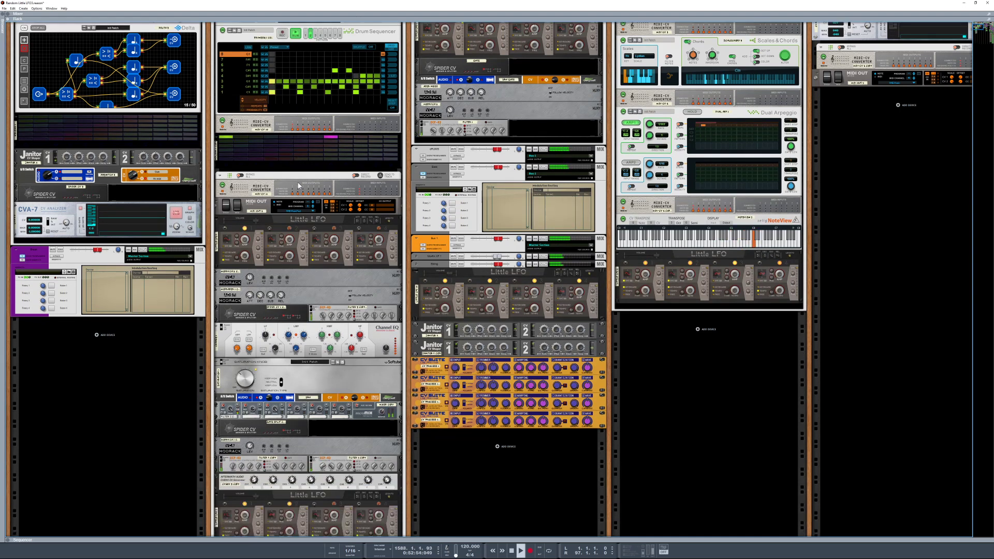
{"action": "scroll", "coordinate": [298, 185], "scroll_direction": "down", "scroll_amount": 1}
{"action": "scroll", "coordinate": [298, 185], "scroll_direction": "down", "scroll_amount": 1}
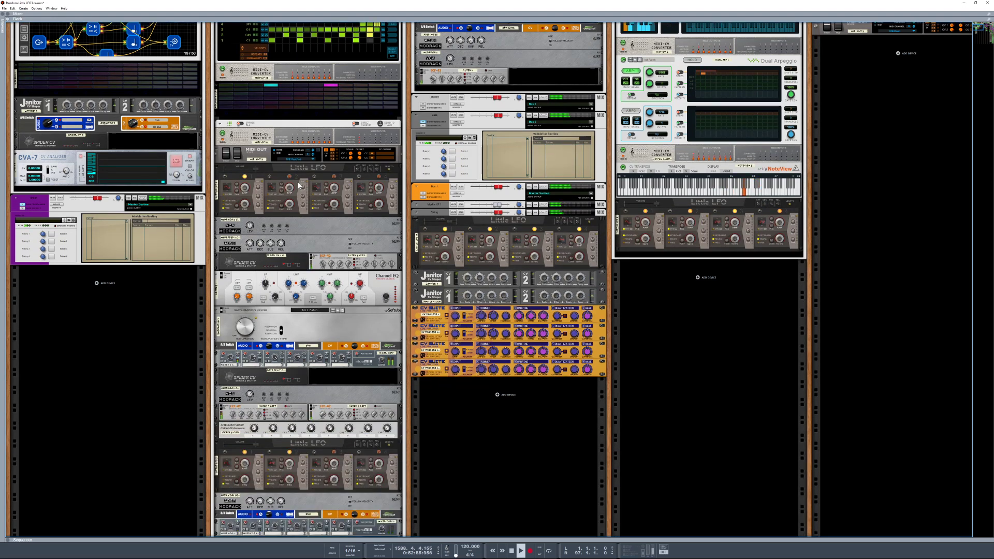
{"action": "scroll", "coordinate": [298, 186], "scroll_direction": "down", "scroll_amount": 1}
{"action": "scroll", "coordinate": [298, 185], "scroll_direction": "down", "scroll_amount": 2}
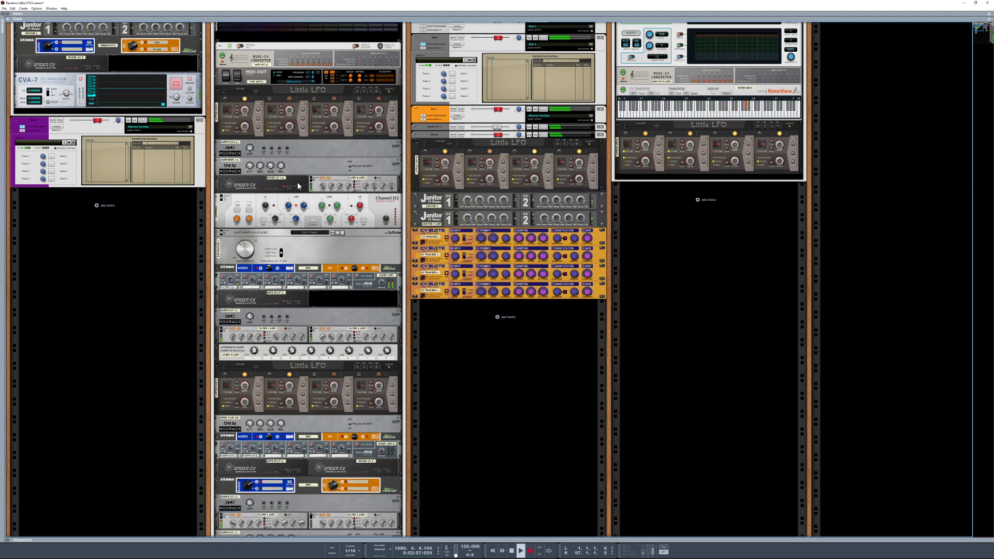
{"action": "scroll", "coordinate": [298, 185], "scroll_direction": "down", "scroll_amount": 4}
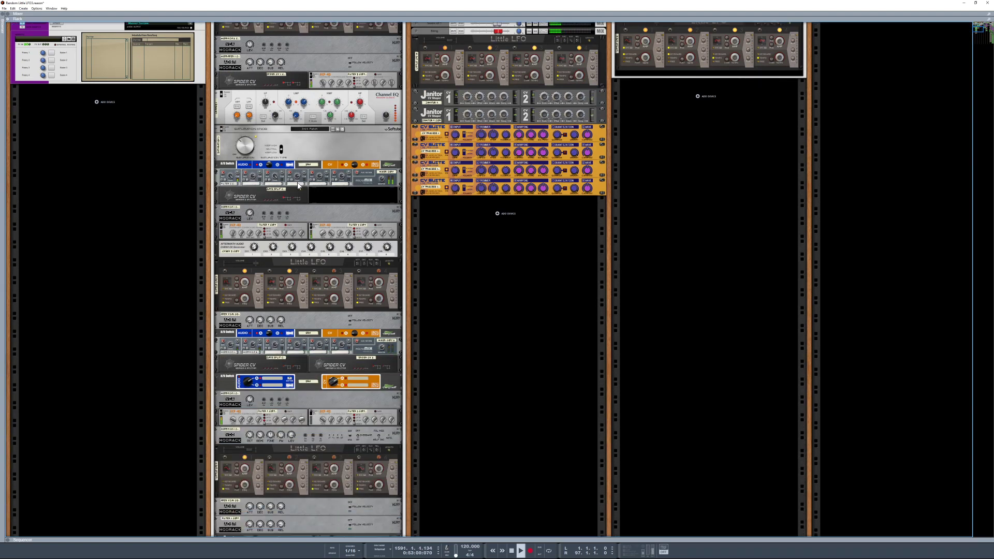
{"action": "scroll", "coordinate": [298, 185], "scroll_direction": "down", "scroll_amount": 4}
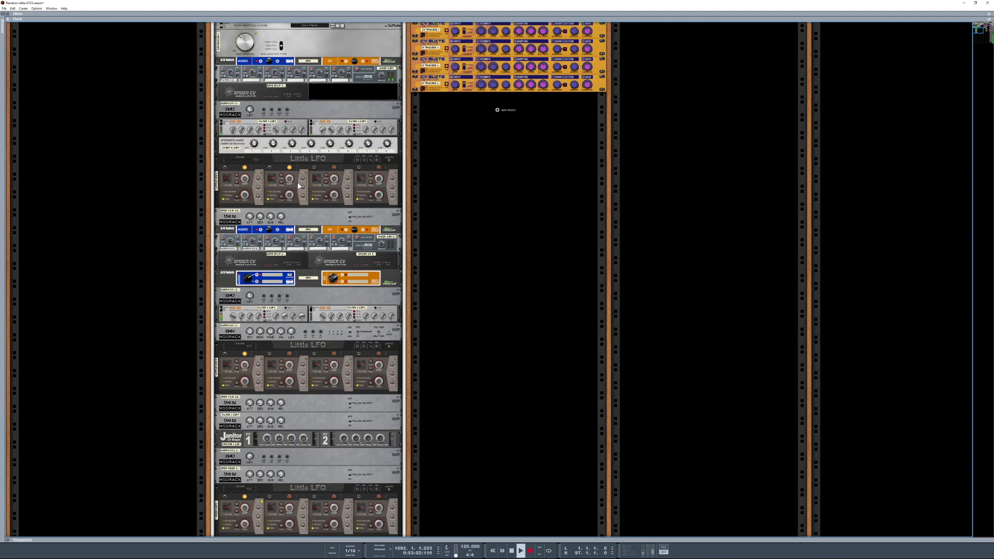
{"action": "scroll", "coordinate": [297, 182], "scroll_direction": "down", "scroll_amount": 3}
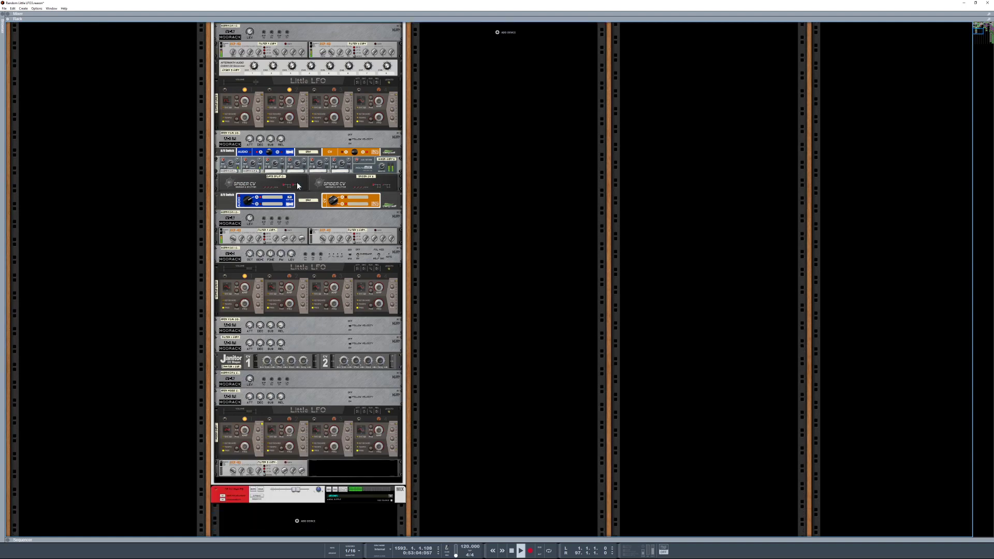
- Flip the rack to its rear and examine the cable routing from the column's lowest devices up to the Beat Map player
{"action": "key", "text": "Tab"}
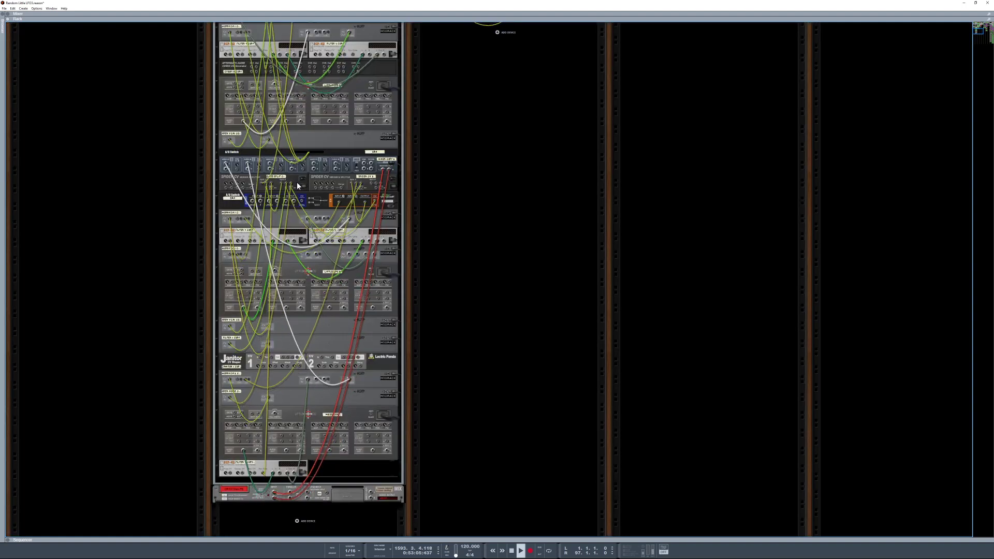
{"action": "scroll", "coordinate": [298, 183], "scroll_direction": "up", "scroll_amount": 1}
{"action": "scroll", "coordinate": [297, 184], "scroll_direction": "up", "scroll_amount": 3}
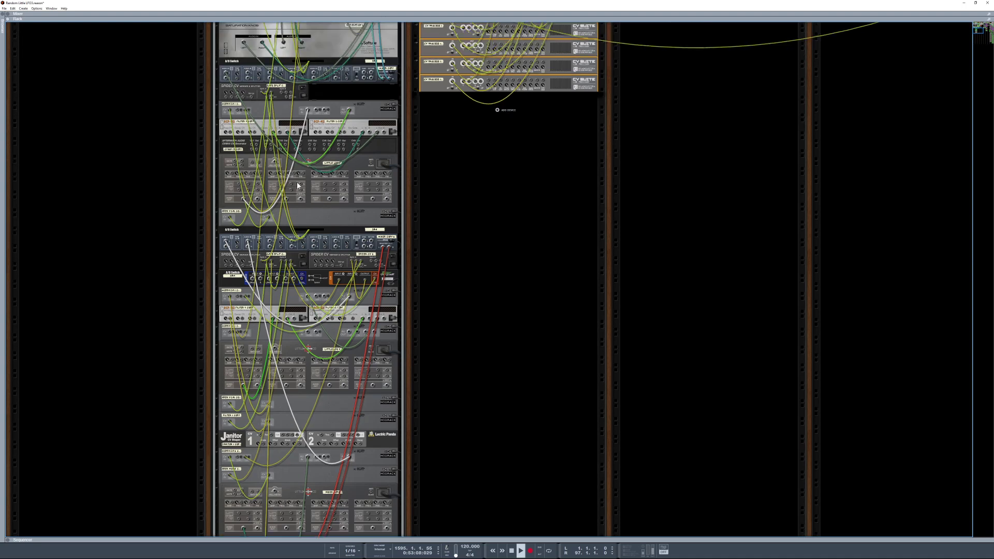
{"action": "scroll", "coordinate": [298, 185], "scroll_direction": "up", "scroll_amount": 4}
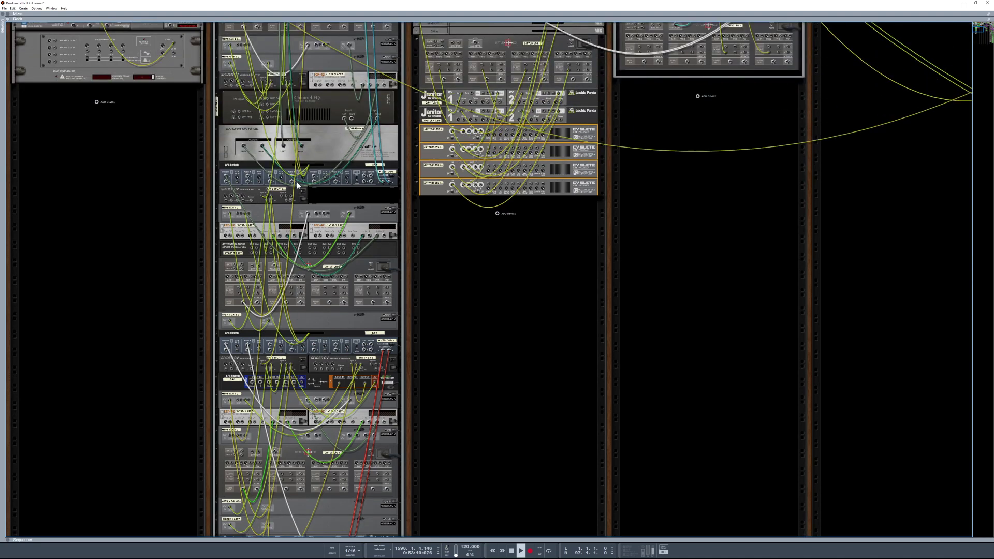
{"action": "scroll", "coordinate": [297, 182], "scroll_direction": "up", "scroll_amount": 4}
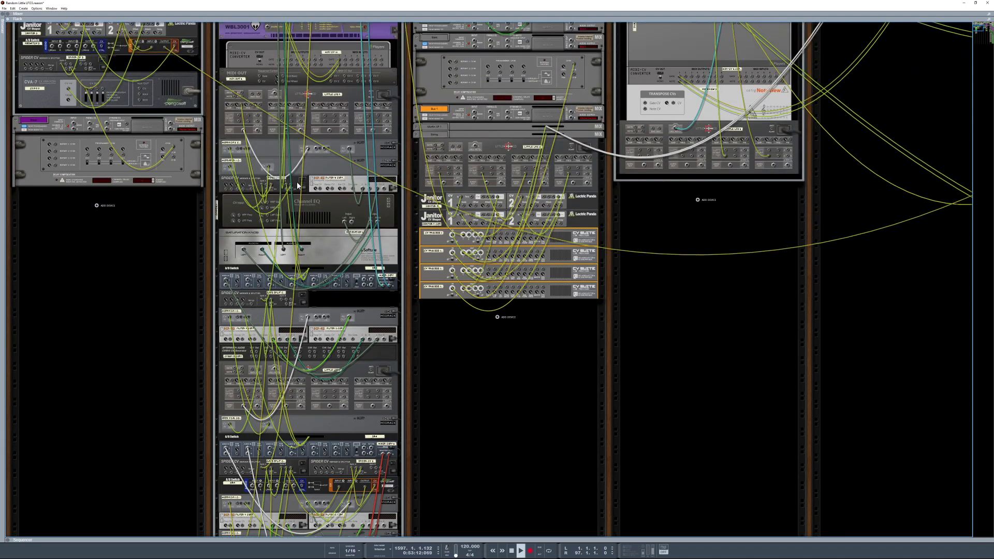
{"action": "scroll", "coordinate": [297, 186], "scroll_direction": "up", "scroll_amount": 3}
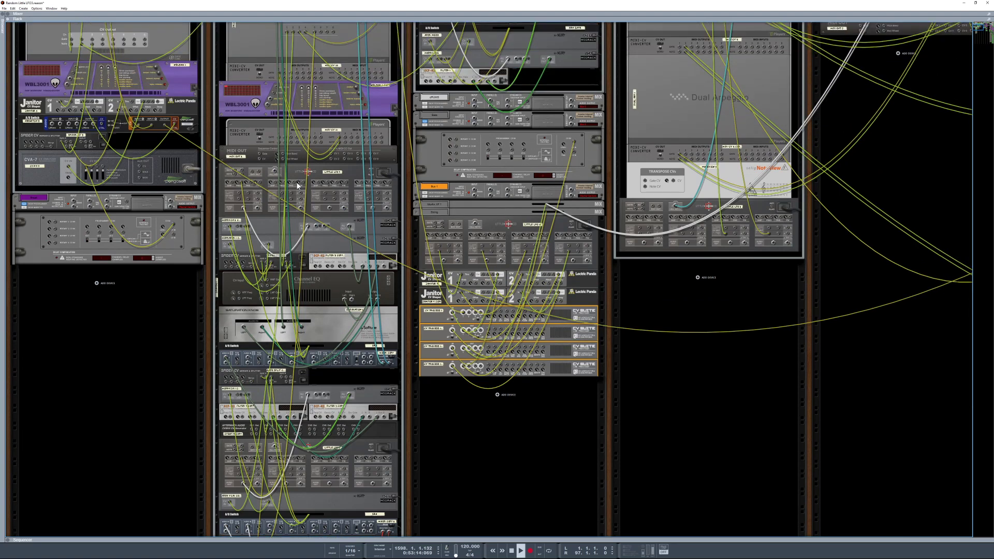
{"action": "scroll", "coordinate": [296, 181], "scroll_direction": "up", "scroll_amount": 2}
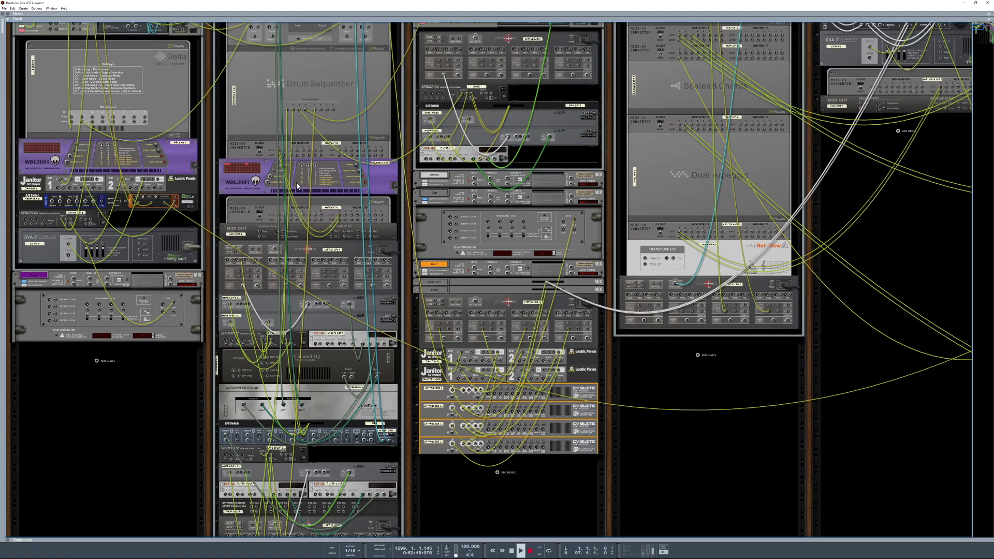
{"action": "scroll", "coordinate": [296, 182], "scroll_direction": "up", "scroll_amount": 3}
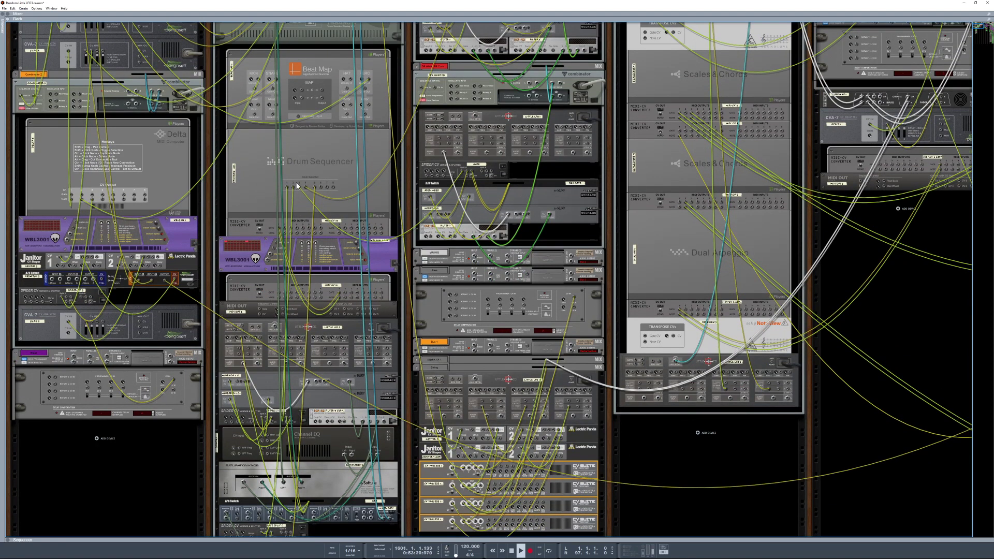
{"action": "scroll", "coordinate": [296, 181], "scroll_direction": "up", "scroll_amount": 2}
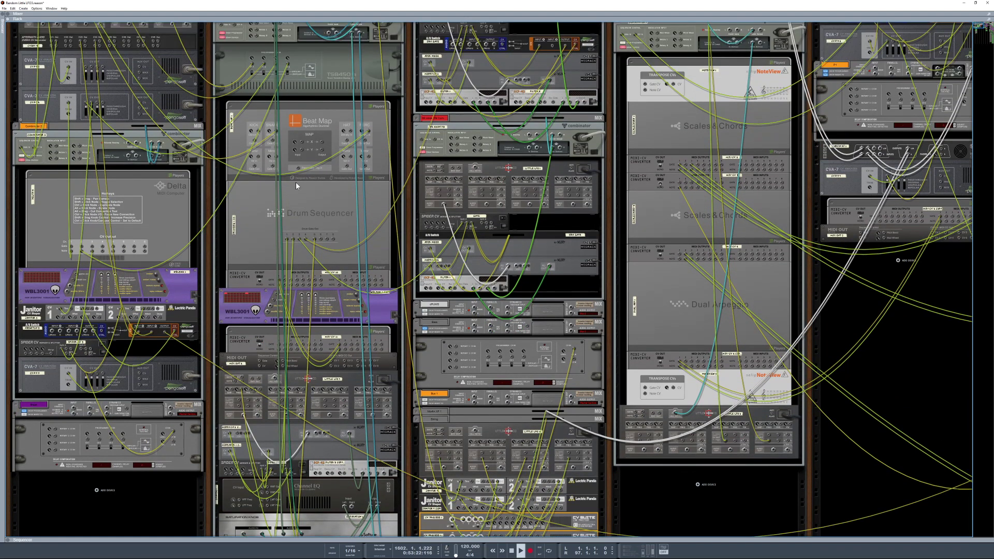
{"action": "scroll", "coordinate": [295, 182], "scroll_direction": "up", "scroll_amount": 1}
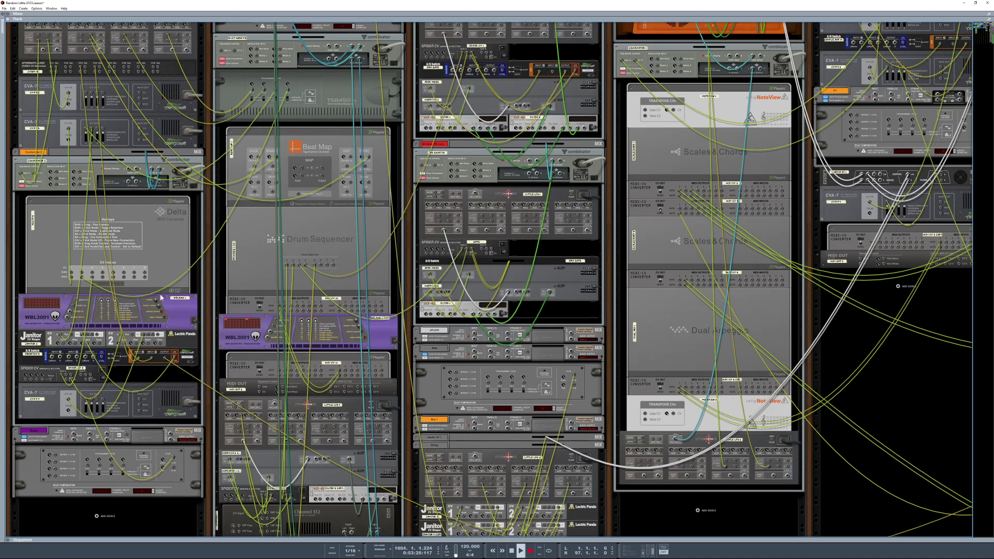
- Compare the Drum Sequencer column's front and rear, and examine the rear cabling across to the Sequences and purple control panel columns
{"action": "key", "text": "Tab"}
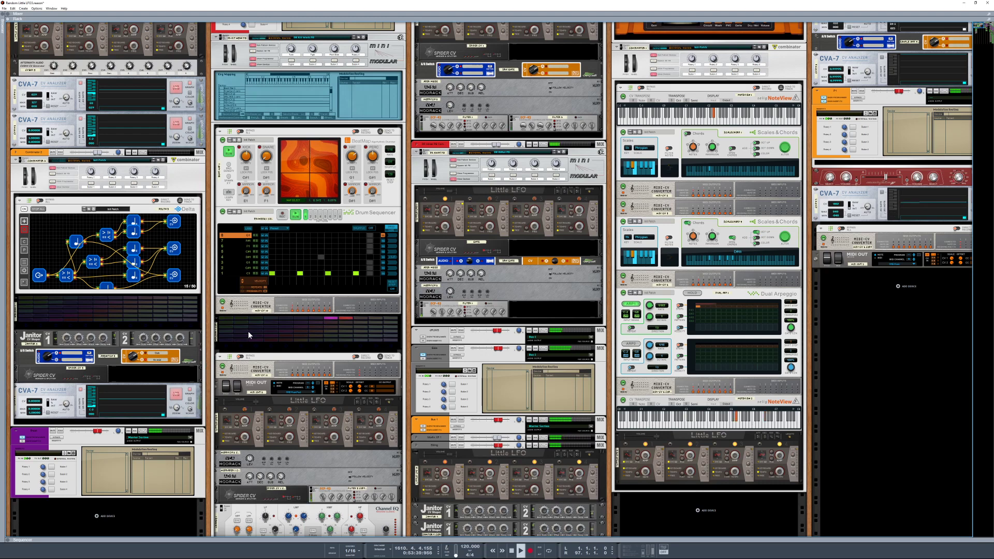
{"action": "key", "text": "Tab"}
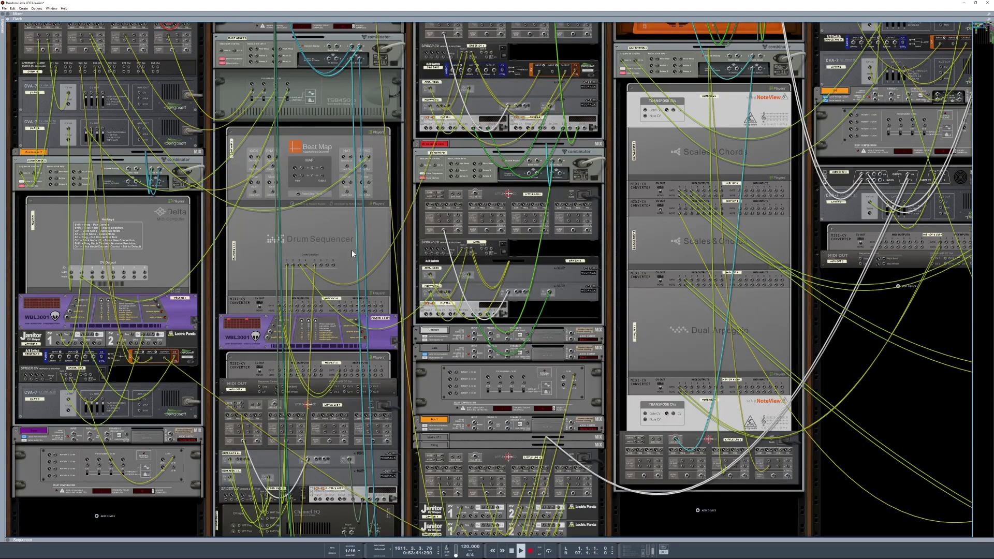
{"action": "scroll", "coordinate": [352, 250], "scroll_direction": "down", "scroll_amount": 1}
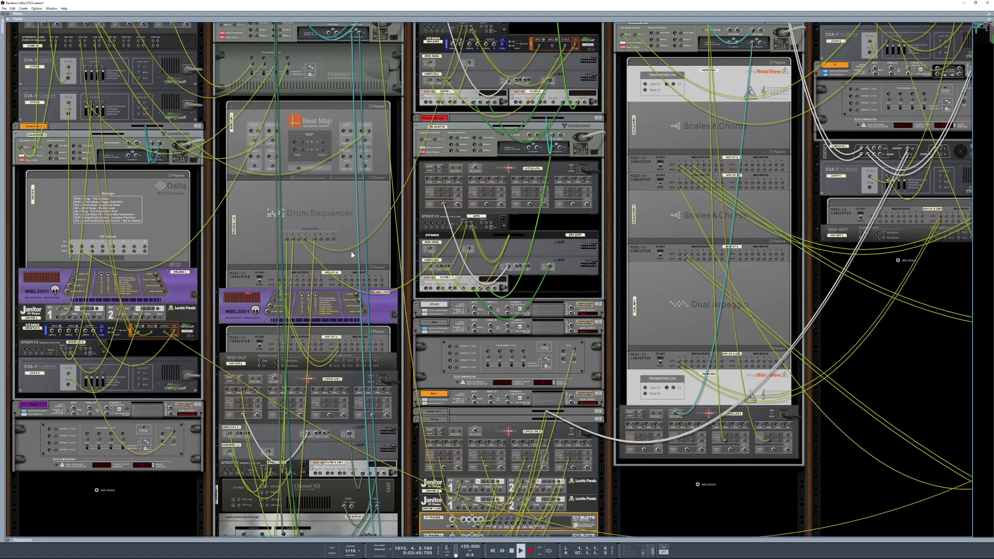
{"action": "scroll", "coordinate": [351, 253], "scroll_direction": "right", "scroll_amount": 3}
{"action": "scroll", "coordinate": [351, 254], "scroll_direction": "right", "scroll_amount": 3}
{"action": "scroll", "coordinate": [351, 253], "scroll_direction": "up", "scroll_amount": 1}
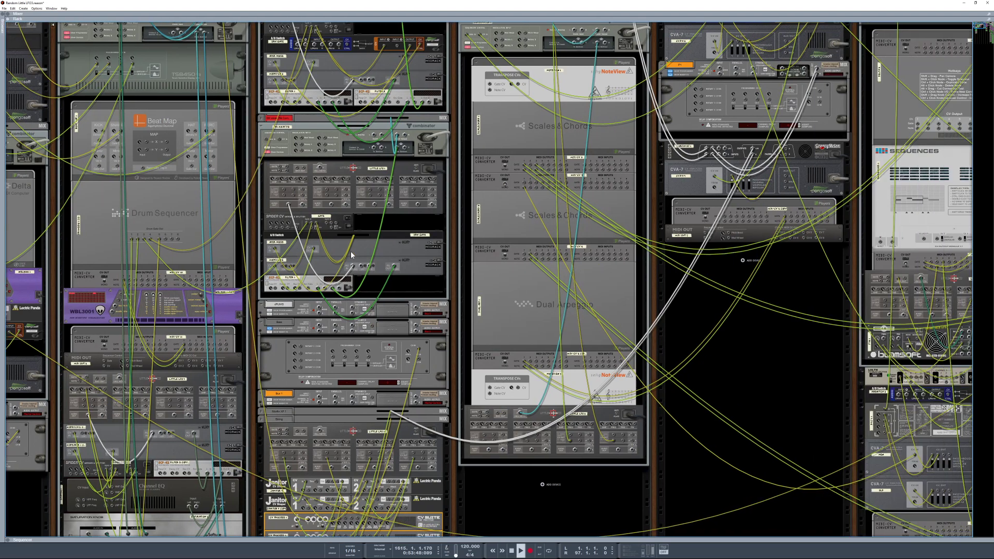
{"action": "scroll", "coordinate": [351, 254], "scroll_direction": "up", "scroll_amount": 3}
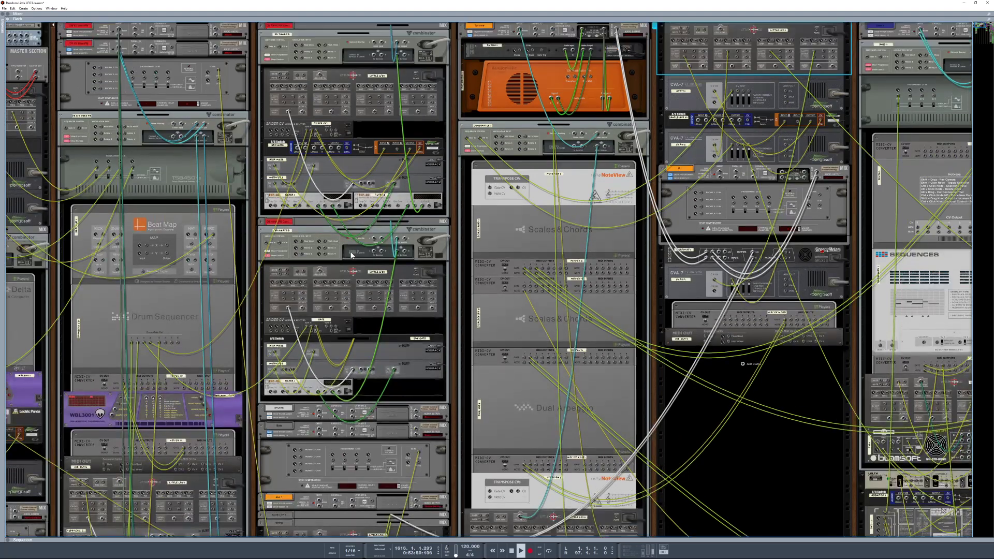
{"action": "scroll", "coordinate": [351, 253], "scroll_direction": "right", "scroll_amount": 2}
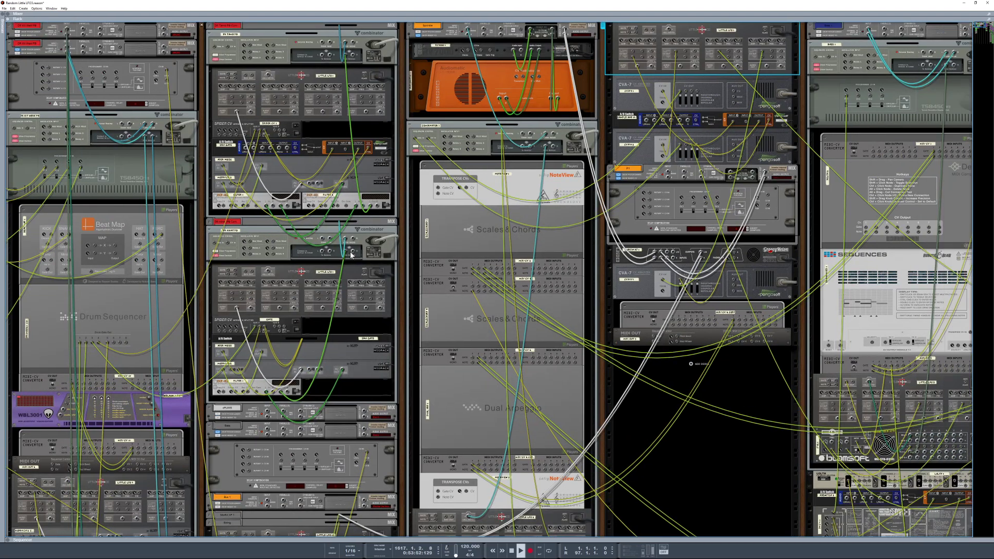
{"action": "scroll", "coordinate": [350, 254], "scroll_direction": "right", "scroll_amount": 2}
{"action": "scroll", "coordinate": [350, 250], "scroll_direction": "right", "scroll_amount": 2}
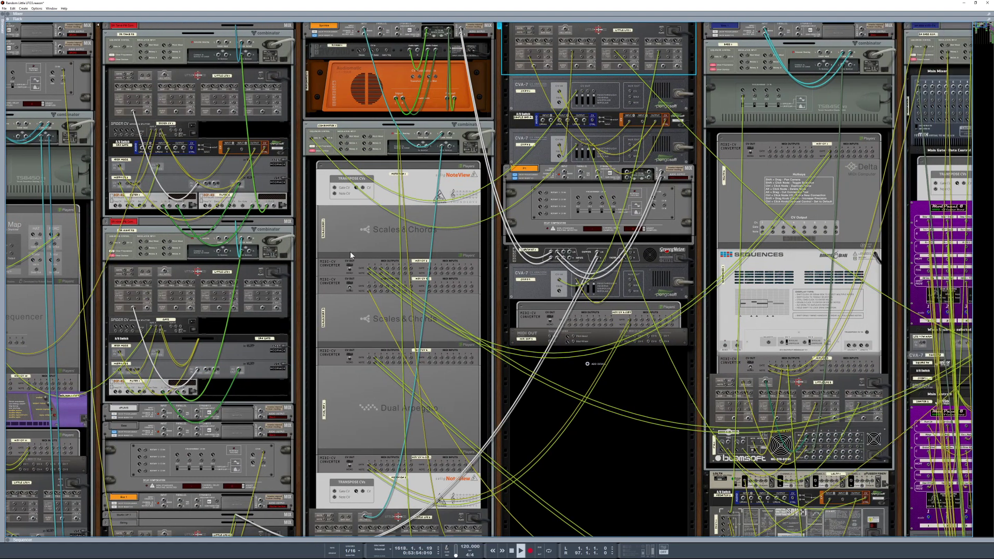
{"action": "scroll", "coordinate": [350, 253], "scroll_direction": "right", "scroll_amount": 3}
{"action": "scroll", "coordinate": [351, 254], "scroll_direction": "right", "scroll_amount": 3}
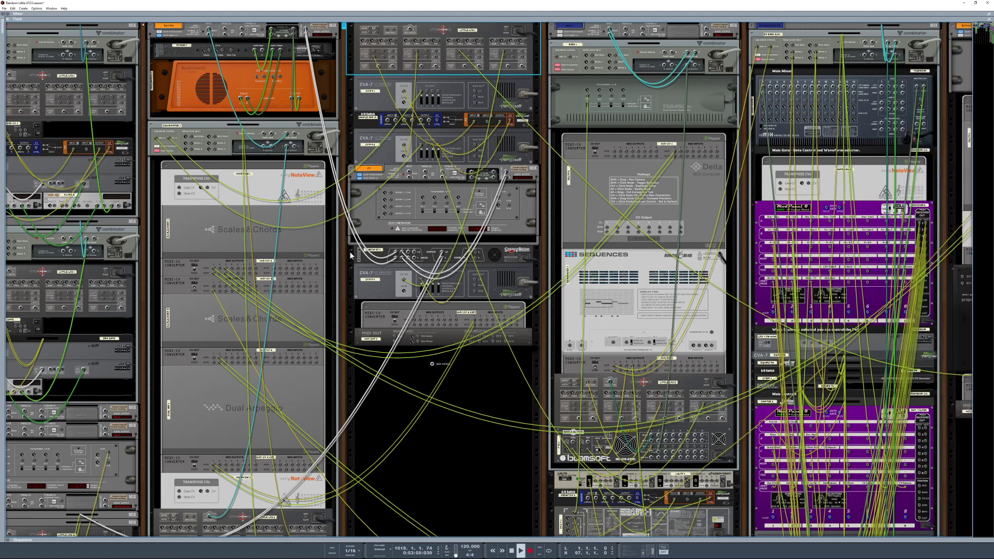
- Examine the rear cabling from the Sequences column across the Processed Pianos column to the Alligator column
{"action": "scroll", "coordinate": [351, 253], "scroll_direction": "right", "scroll_amount": 3}
{"action": "scroll", "coordinate": [351, 254], "scroll_direction": "right", "scroll_amount": 2}
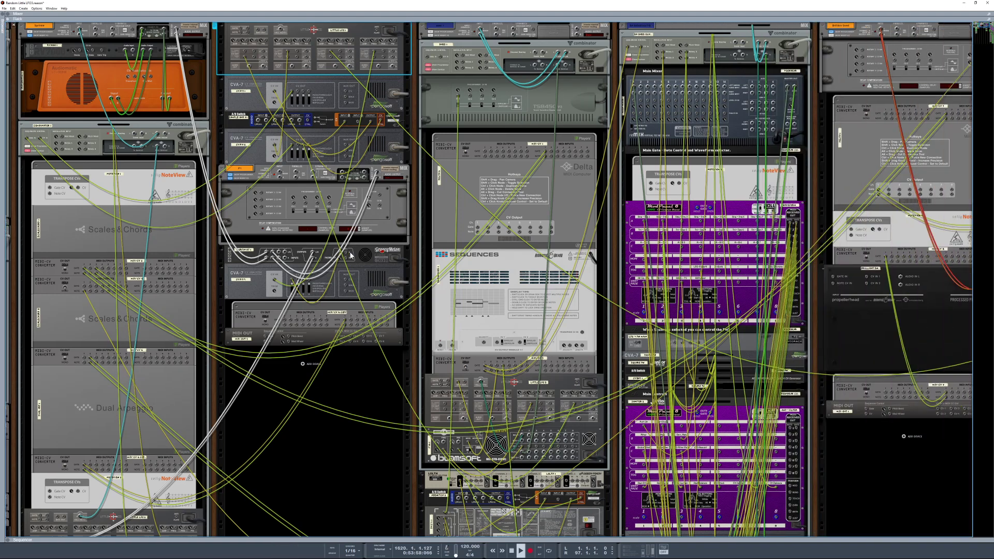
{"action": "scroll", "coordinate": [349, 254], "scroll_direction": "right", "scroll_amount": 2}
{"action": "scroll", "coordinate": [350, 254], "scroll_direction": "right", "scroll_amount": 2}
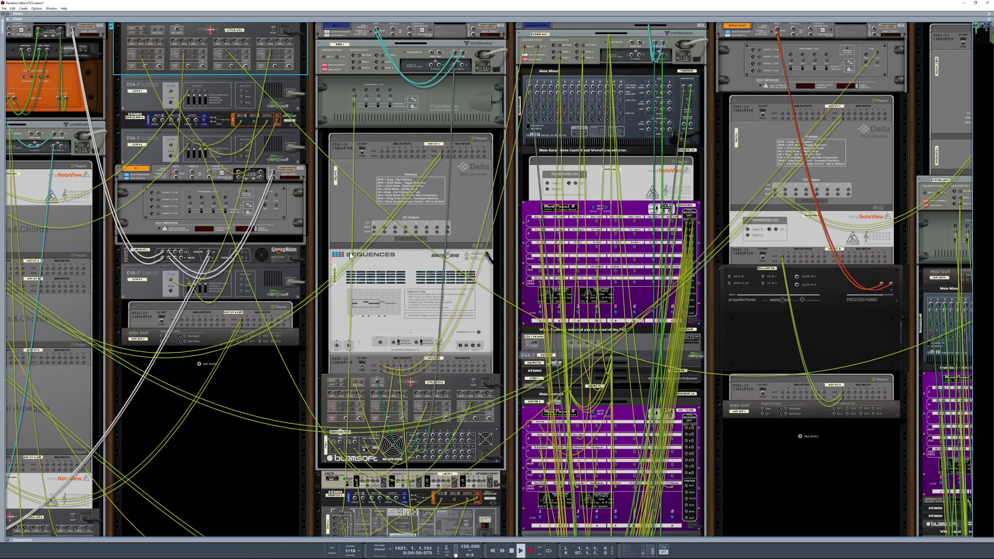
{"action": "scroll", "coordinate": [351, 254], "scroll_direction": "right", "scroll_amount": 2}
{"action": "scroll", "coordinate": [350, 253], "scroll_direction": "right", "scroll_amount": 3}
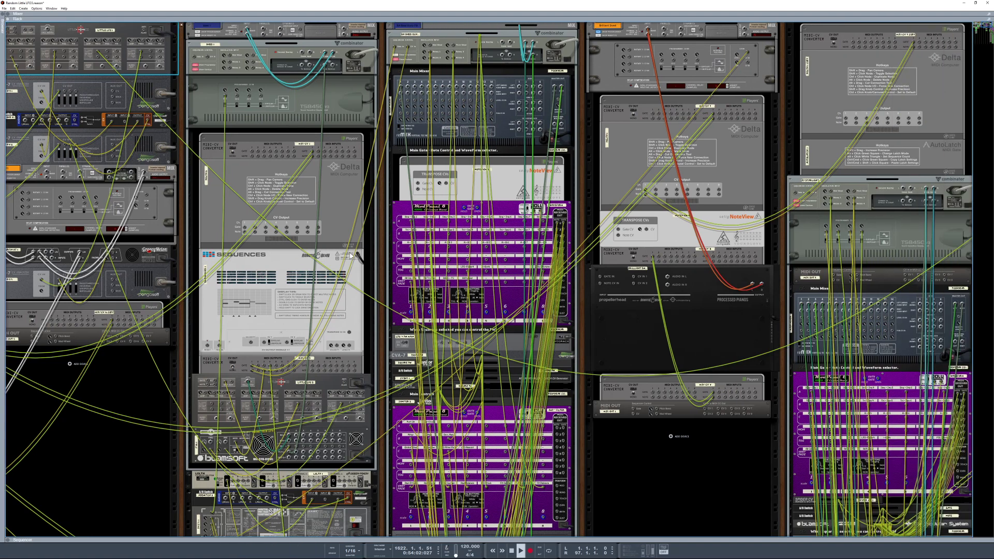
{"action": "scroll", "coordinate": [350, 254], "scroll_direction": "right", "scroll_amount": 1}
{"action": "scroll", "coordinate": [350, 254], "scroll_direction": "right", "scroll_amount": 3}
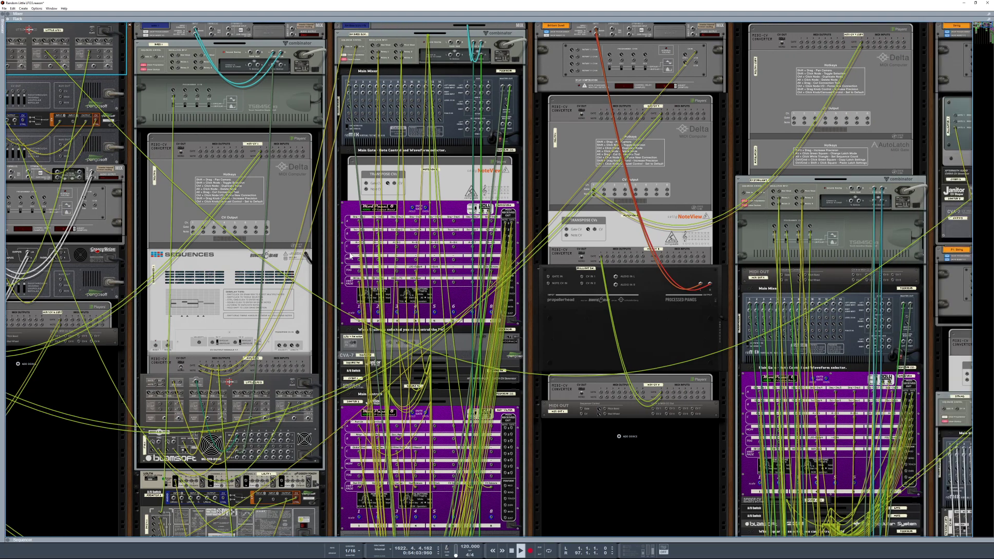
{"action": "scroll", "coordinate": [350, 254], "scroll_direction": "right", "scroll_amount": 1}
{"action": "scroll", "coordinate": [350, 255], "scroll_direction": "right", "scroll_amount": 1}
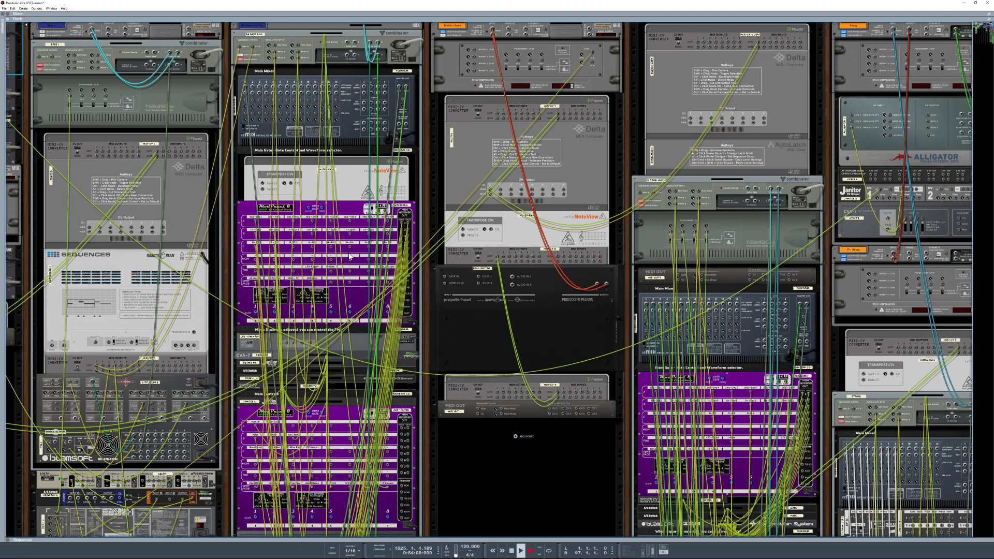
- Flip the rack to its front and examine the purple control panel column from its Main Mixer down to its last device
{"action": "key", "text": "Tab"}
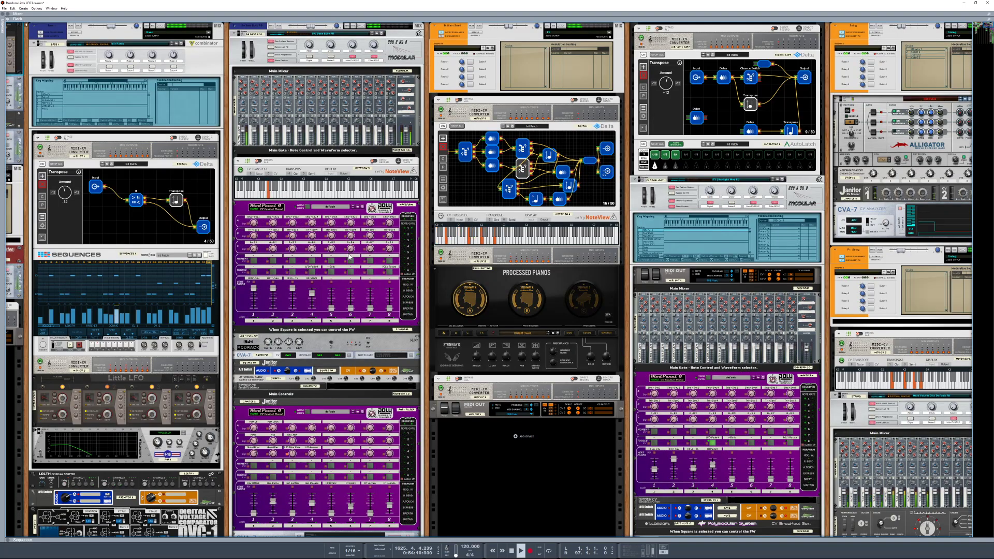
{"action": "scroll", "coordinate": [350, 256], "scroll_direction": "right", "scroll_amount": 1}
{"action": "scroll", "coordinate": [350, 256], "scroll_direction": "right", "scroll_amount": 1}
{"action": "scroll", "coordinate": [350, 256], "scroll_direction": "left", "scroll_amount": 1}
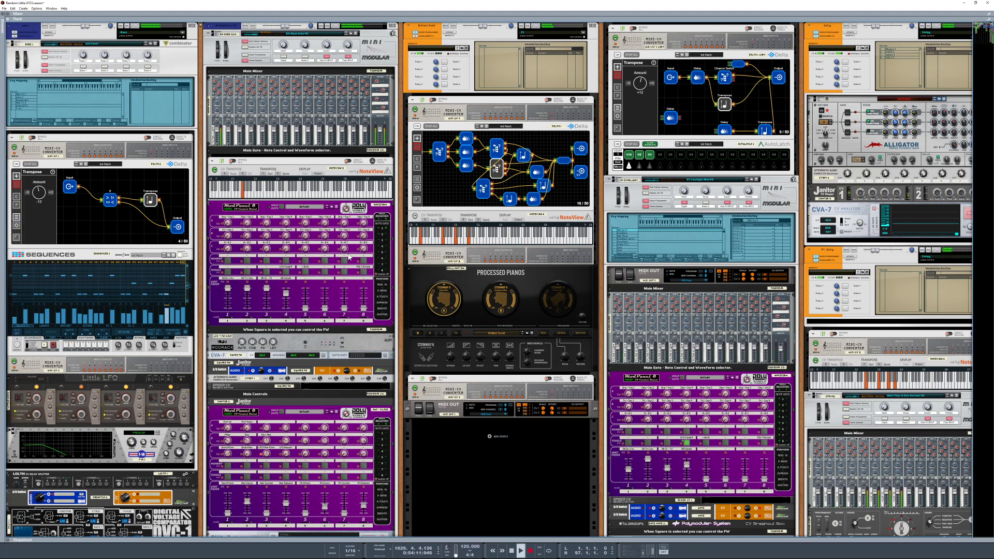
{"action": "scroll", "coordinate": [348, 255], "scroll_direction": "down", "scroll_amount": 3}
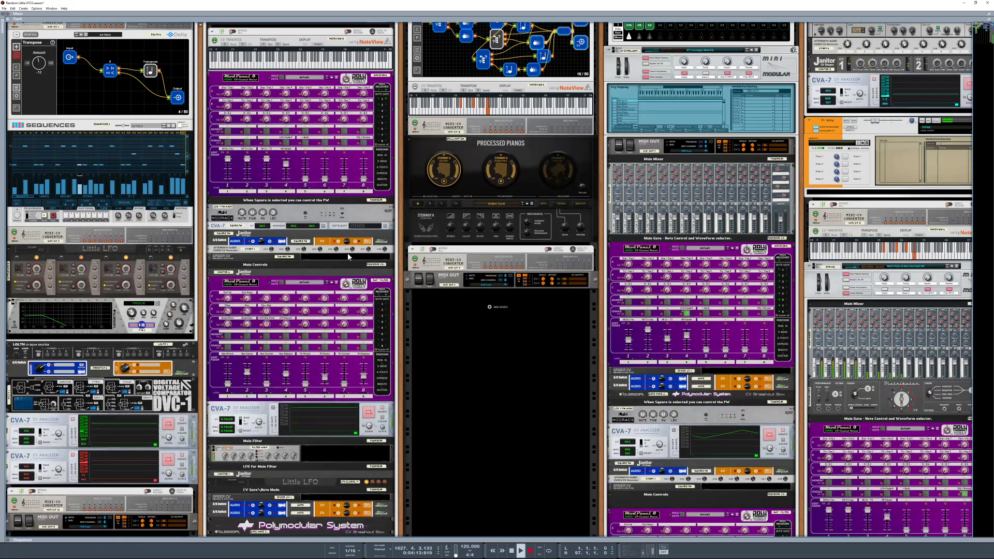
{"action": "scroll", "coordinate": [348, 257], "scroll_direction": "down", "scroll_amount": 1}
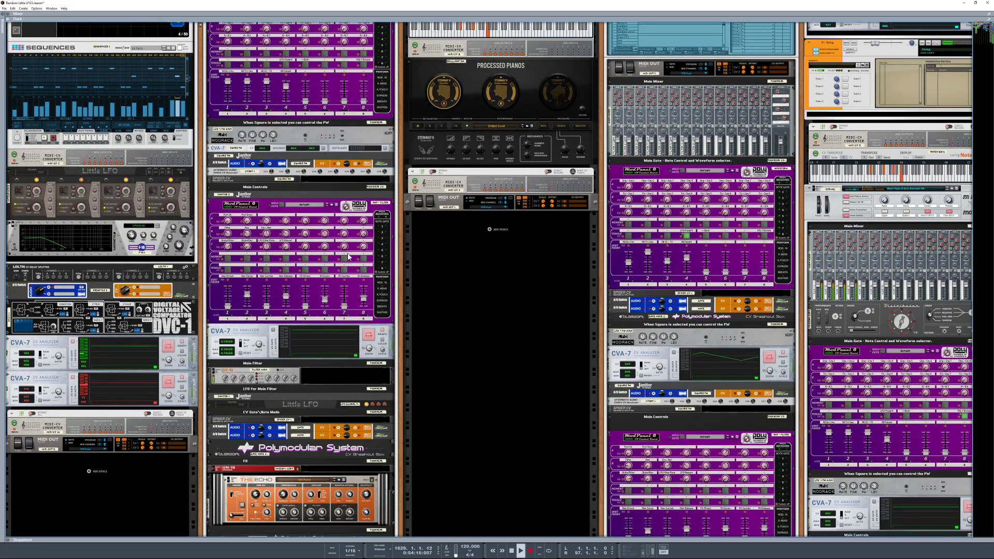
{"action": "scroll", "coordinate": [346, 257], "scroll_direction": "down", "scroll_amount": 1}
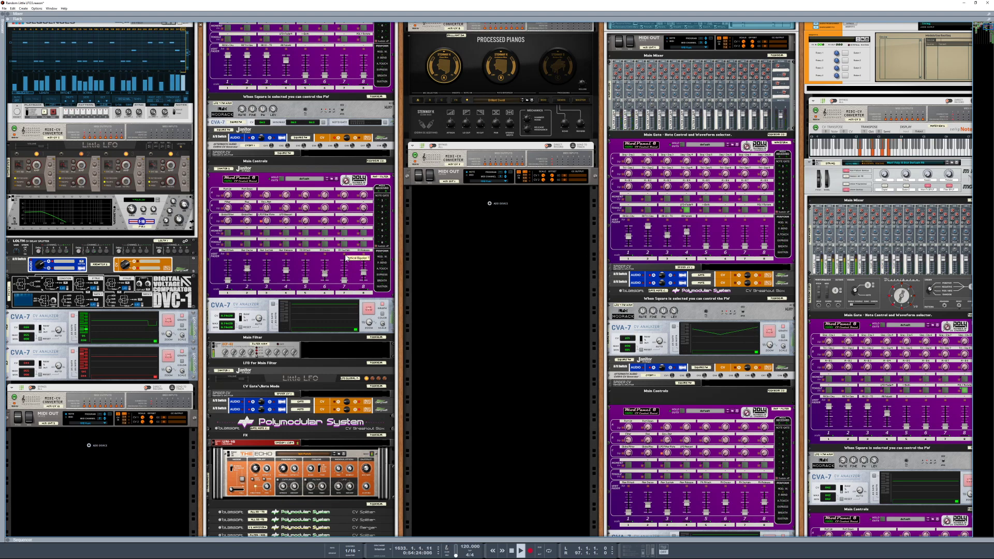
{"action": "scroll", "coordinate": [347, 257], "scroll_direction": "down", "scroll_amount": 5}
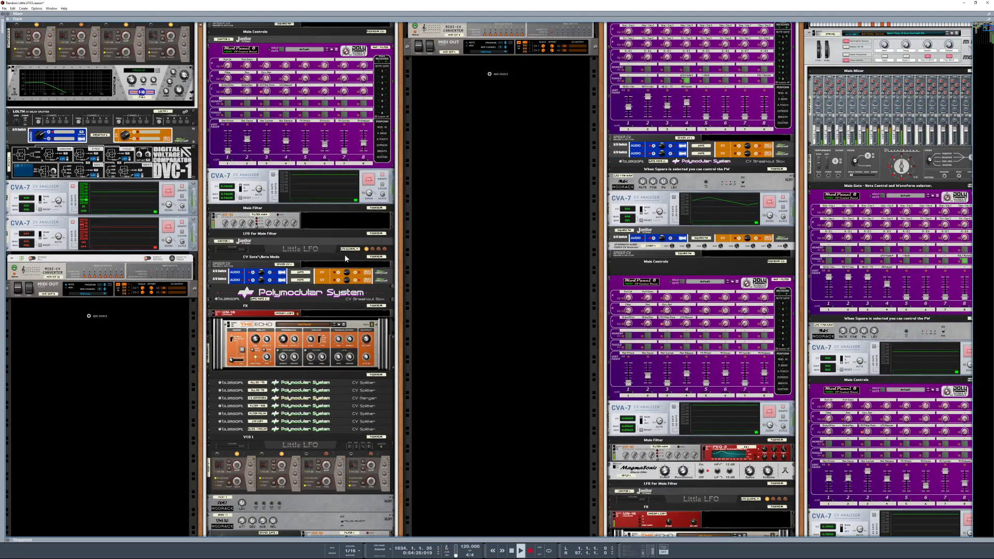
{"action": "scroll", "coordinate": [344, 253], "scroll_direction": "down", "scroll_amount": 4}
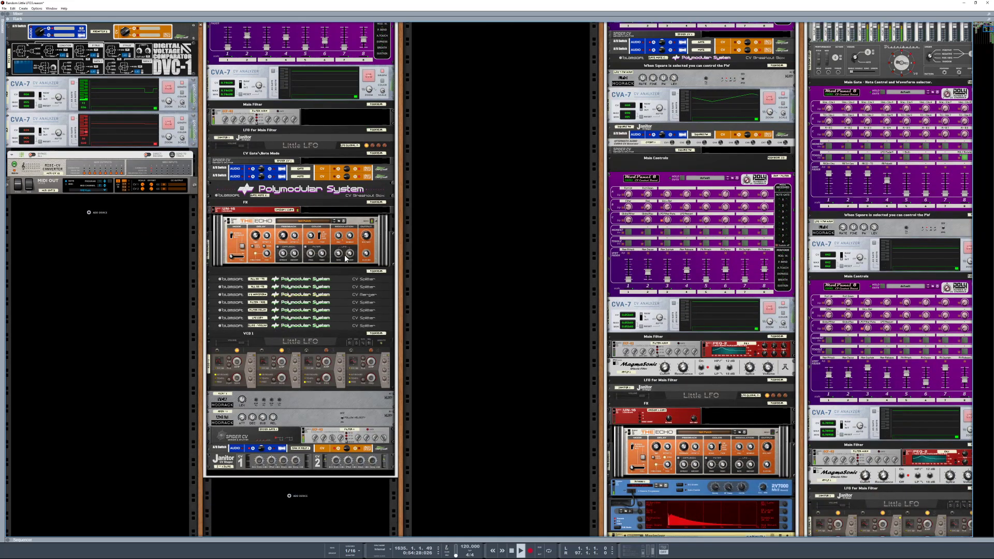
- Examine the front of the two longest columns down through their Polymodular splitters and Little LFO sections, VCO 1 to VCO 8
{"action": "scroll", "coordinate": [344, 255], "scroll_direction": "down", "scroll_amount": 7}
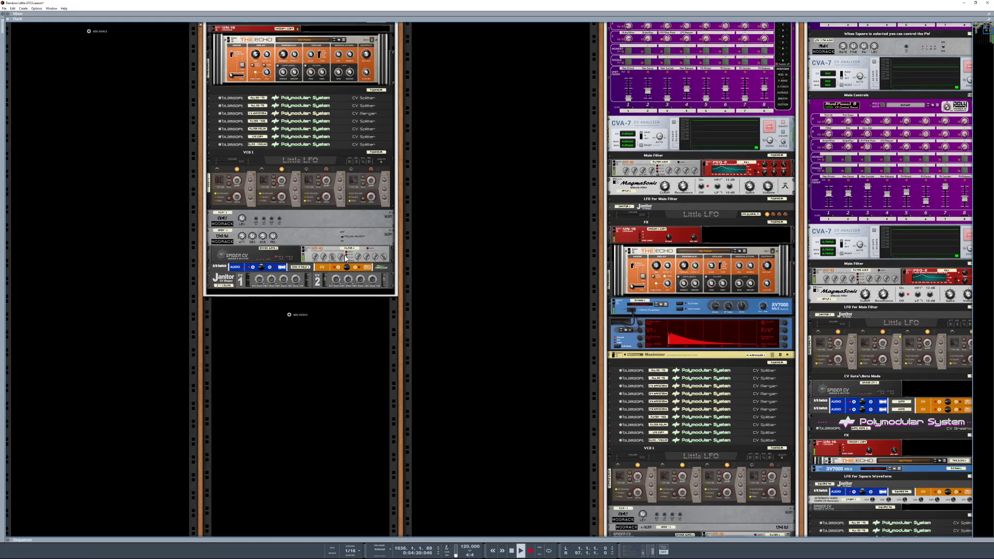
{"action": "scroll", "coordinate": [344, 255], "scroll_direction": "down", "scroll_amount": 6}
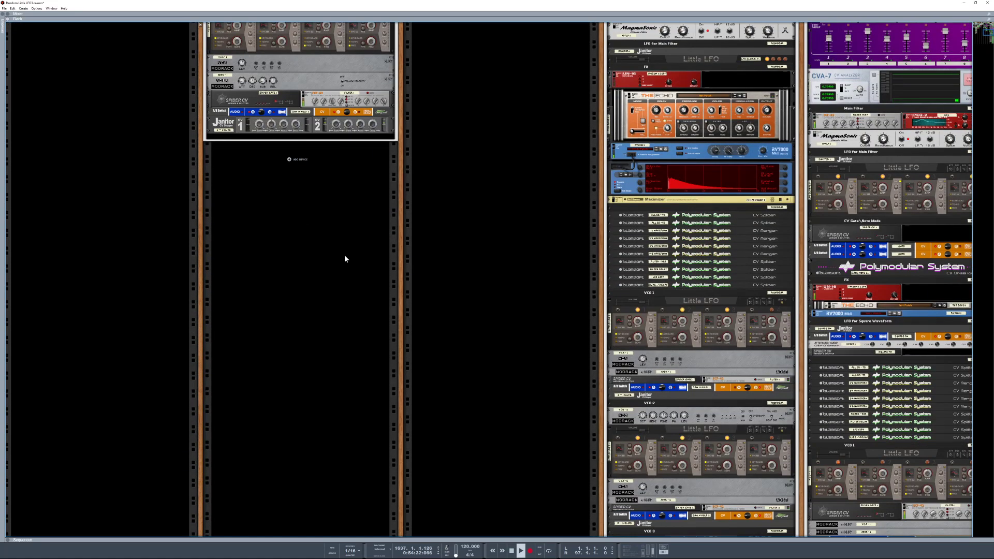
{"action": "scroll", "coordinate": [344, 254], "scroll_direction": "down", "scroll_amount": 7}
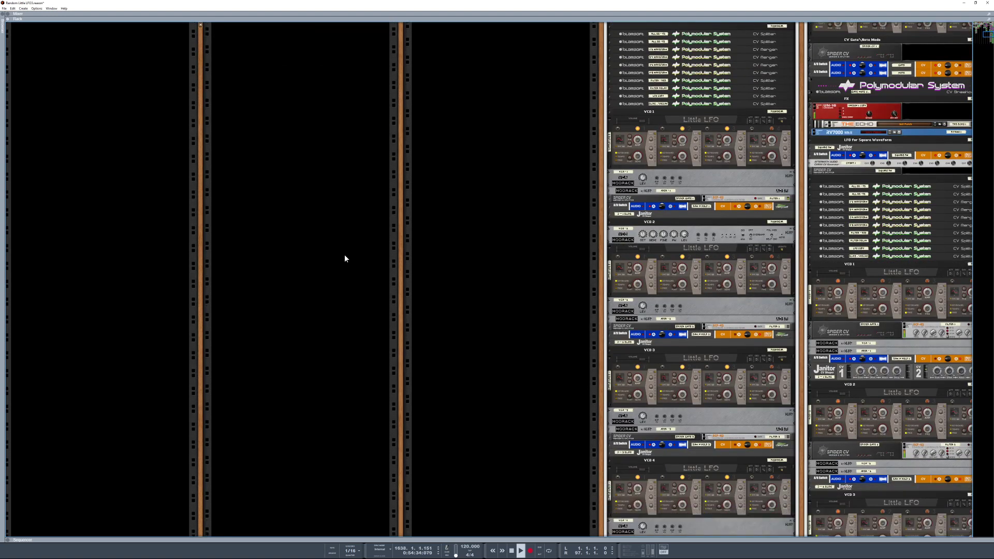
{"action": "scroll", "coordinate": [346, 258], "scroll_direction": "down", "scroll_amount": 2}
{"action": "scroll", "coordinate": [345, 255], "scroll_direction": "down", "scroll_amount": 7}
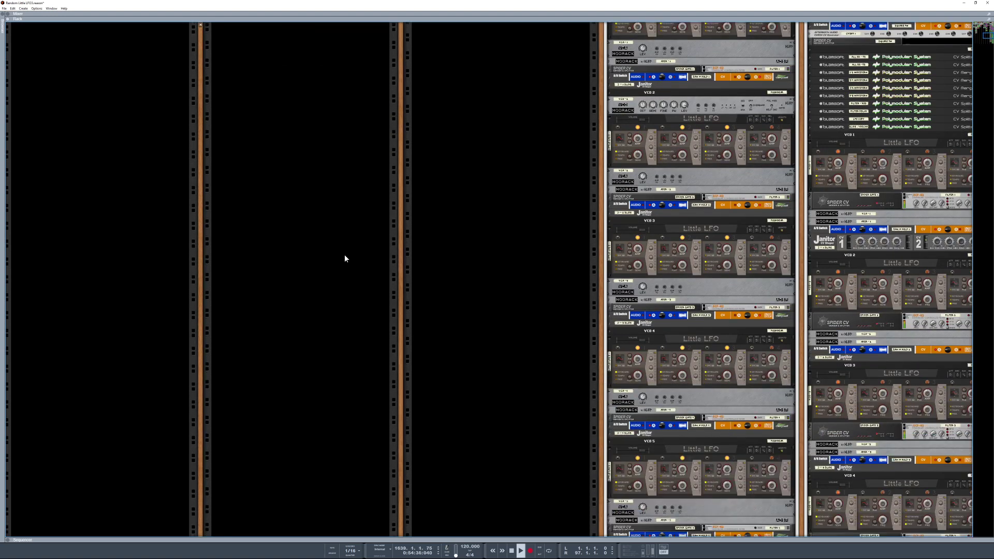
{"action": "scroll", "coordinate": [345, 255], "scroll_direction": "down", "scroll_amount": 10}
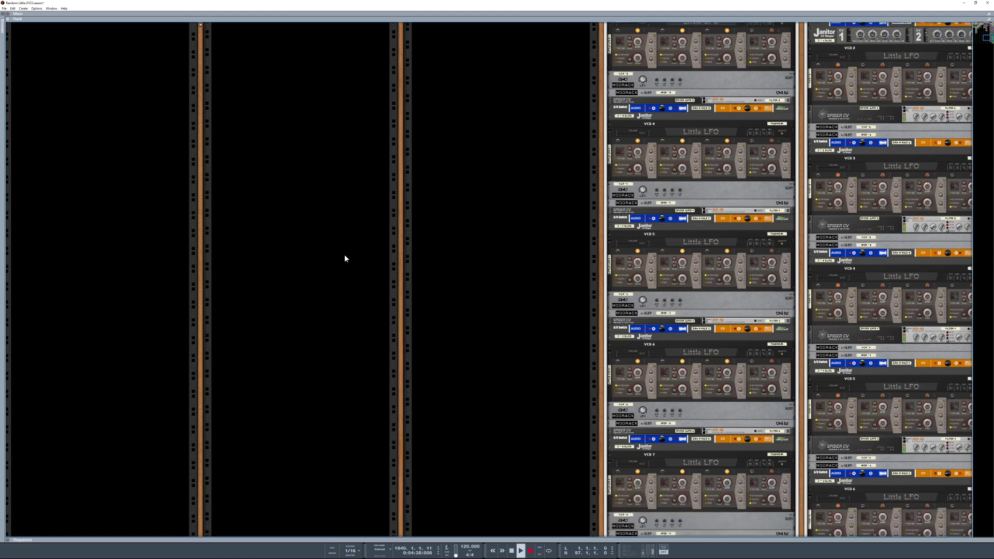
{"action": "scroll", "coordinate": [344, 256], "scroll_direction": "down", "scroll_amount": 7}
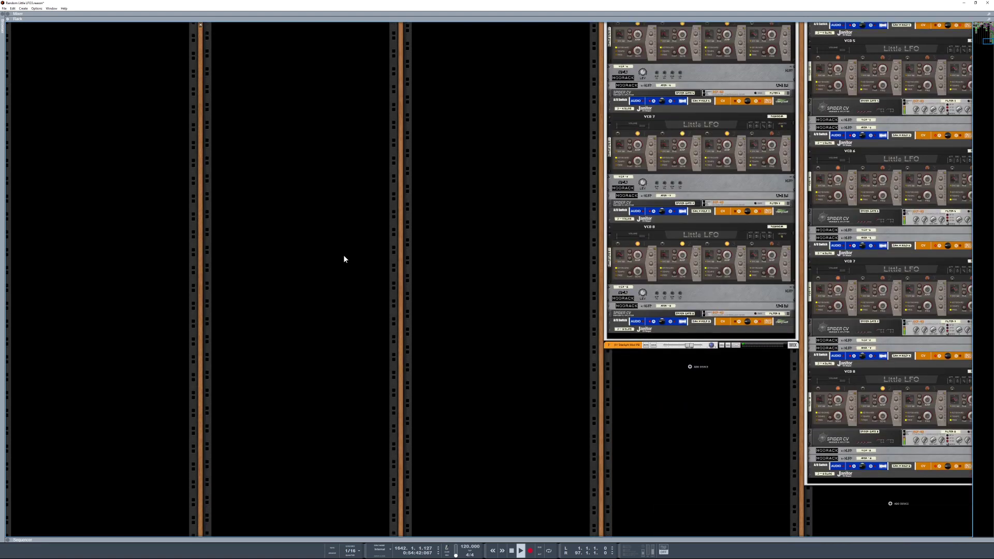
- Flip the rack to its rear and examine the cable routing from the VCO 8 sections up to the Combinators heading the columns
{"action": "left_click_drag", "start_coordinate": [402, 240], "coordinate": [319, 246]}
{"action": "key", "text": "Tab"}
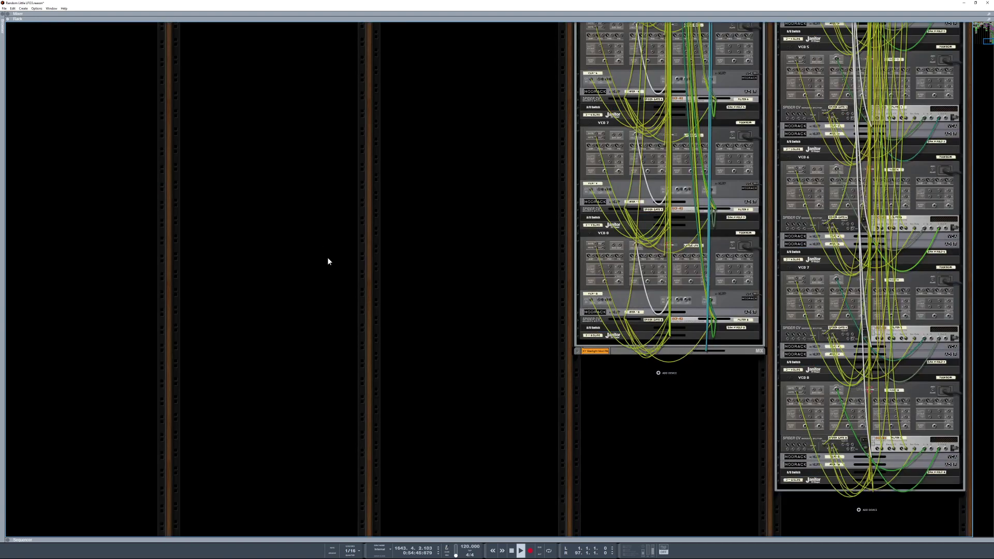
{"action": "scroll", "coordinate": [327, 259], "scroll_direction": "up", "scroll_amount": 11}
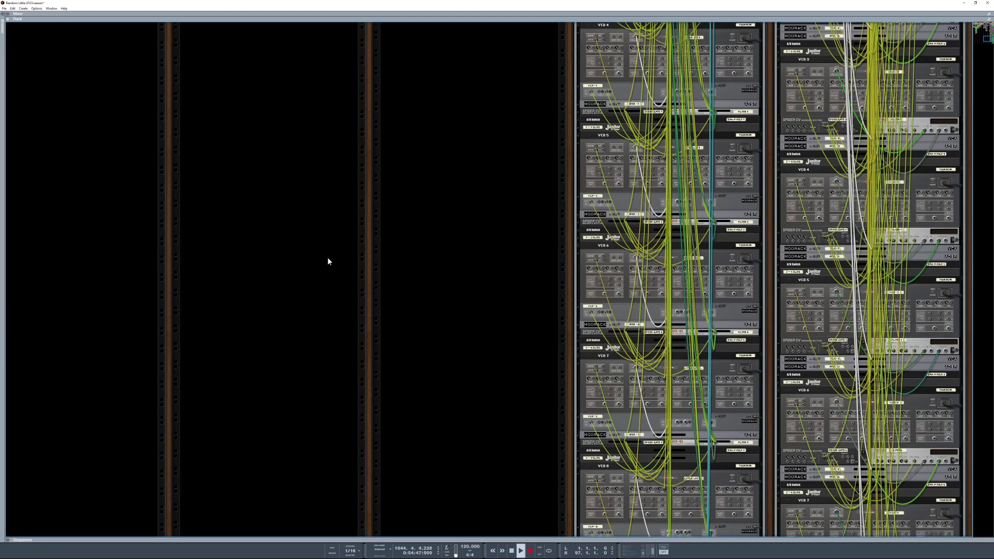
{"action": "scroll", "coordinate": [328, 258], "scroll_direction": "up", "scroll_amount": 7}
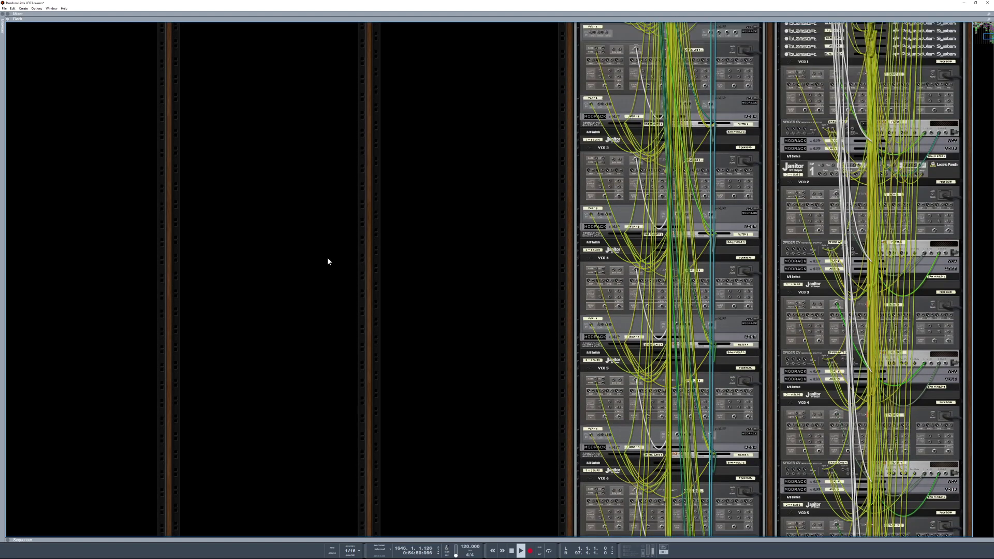
{"action": "scroll", "coordinate": [327, 258], "scroll_direction": "up", "scroll_amount": 9}
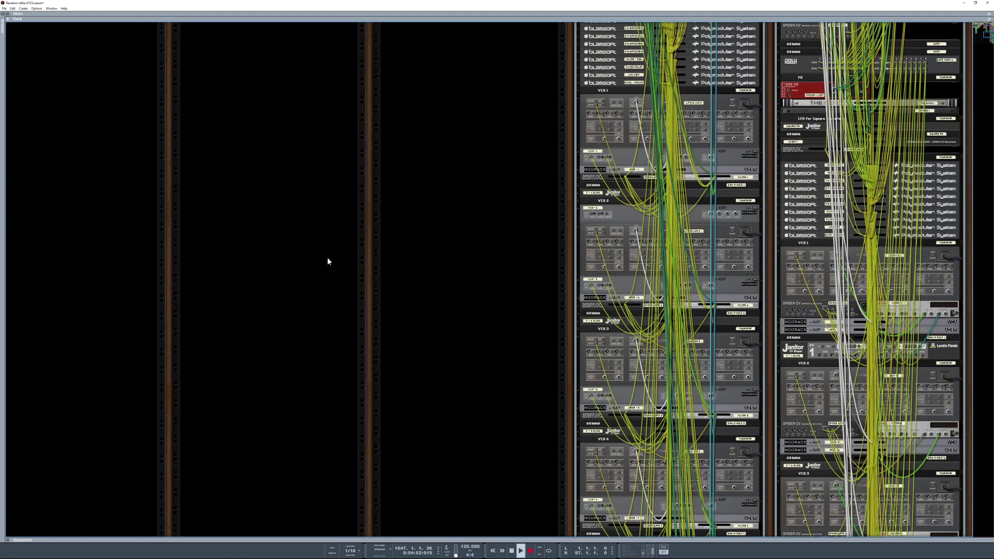
{"action": "scroll", "coordinate": [328, 258], "scroll_direction": "up", "scroll_amount": 7}
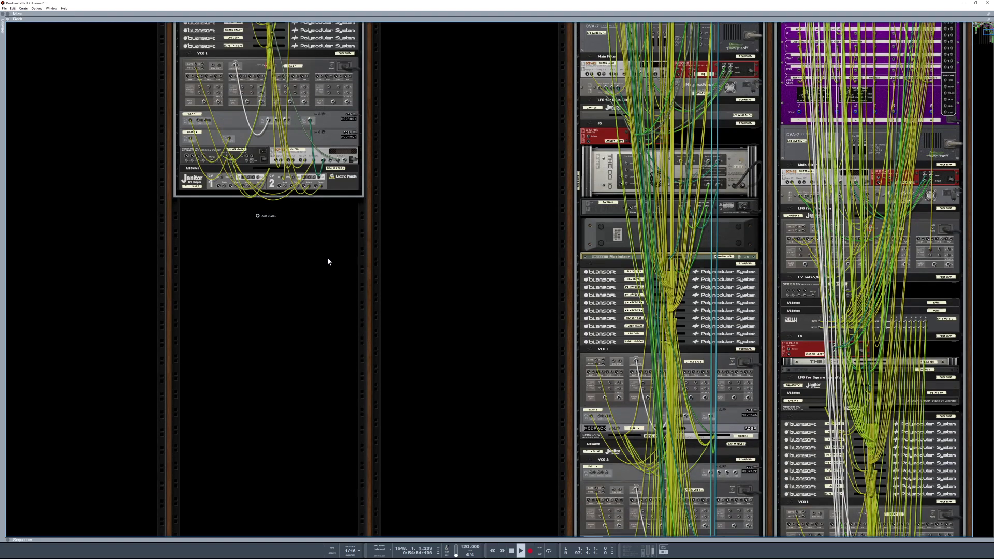
{"action": "scroll", "coordinate": [327, 257], "scroll_direction": "up", "scroll_amount": 9}
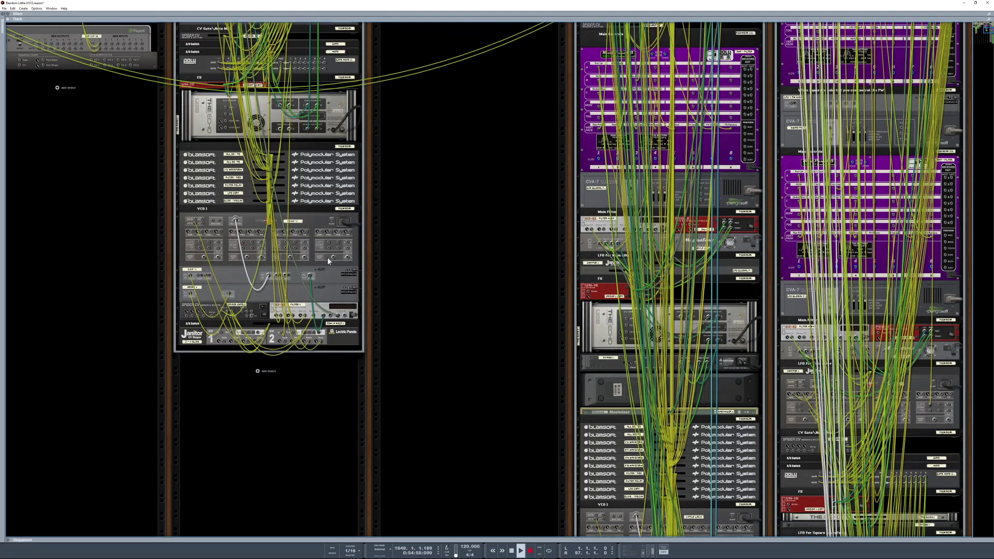
{"action": "scroll", "coordinate": [327, 261], "scroll_direction": "up", "scroll_amount": 6}
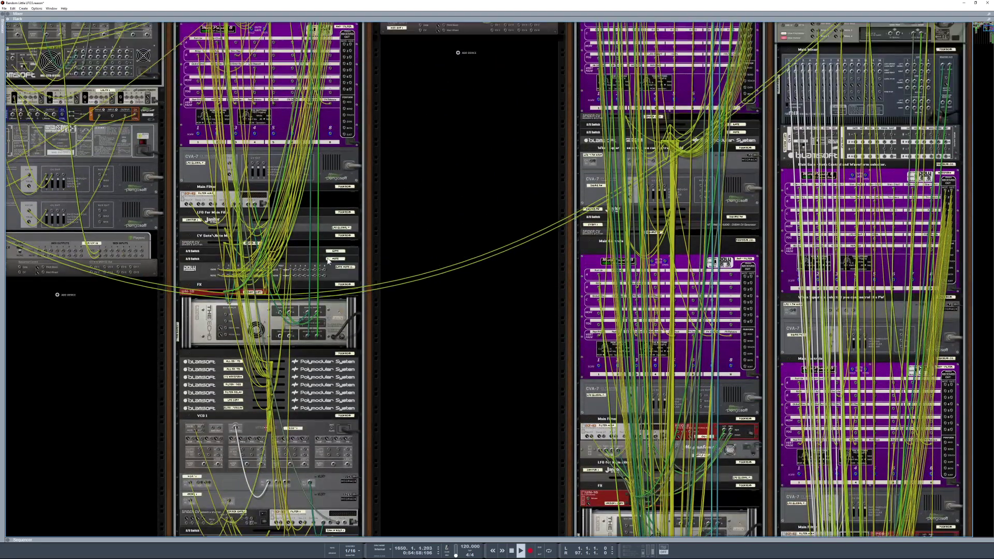
{"action": "scroll", "coordinate": [327, 261], "scroll_direction": "up", "scroll_amount": 9}
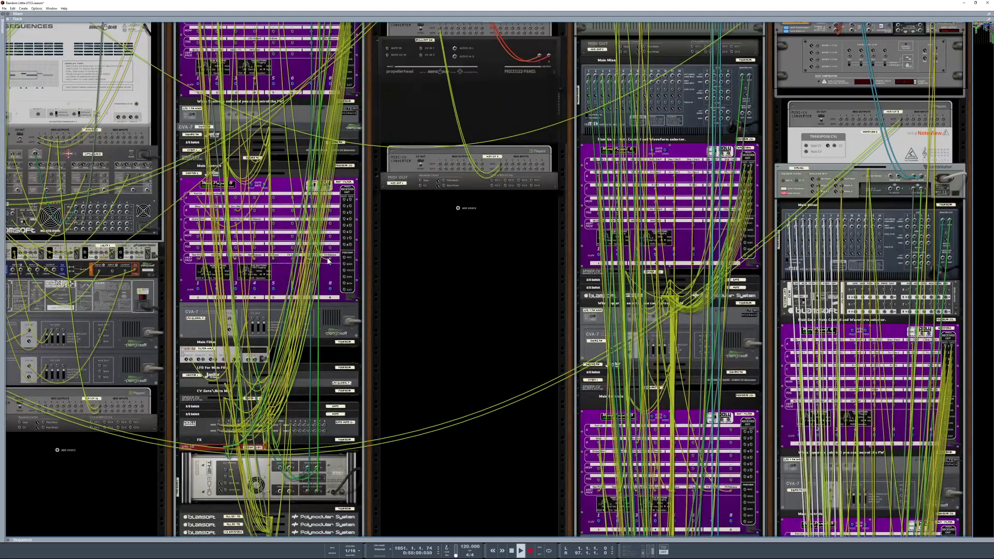
{"action": "scroll", "coordinate": [327, 261], "scroll_direction": "up", "scroll_amount": 5}
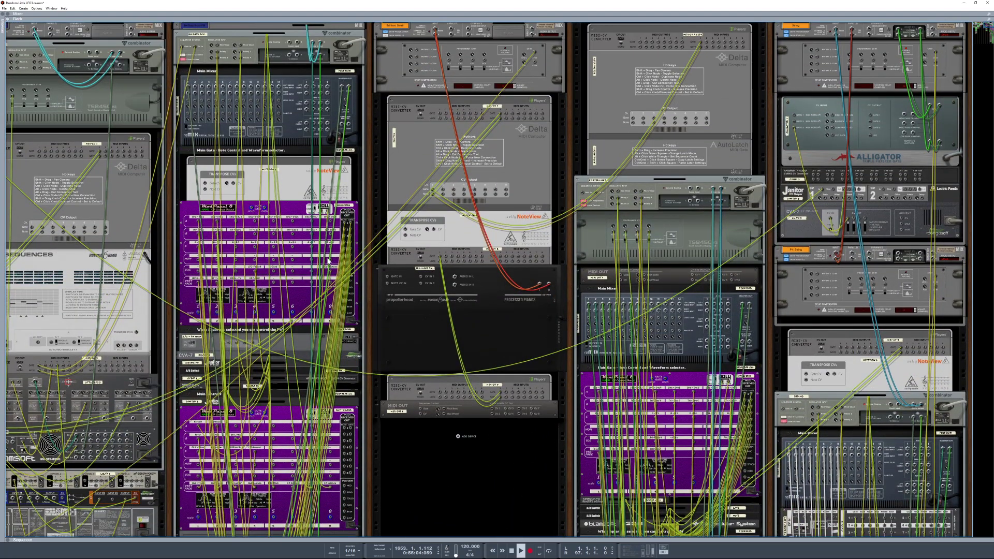
- Flip the rack to its front, then switch to Magic and connect the Blue Green Screen scene to Scene 126's Magic node
{"action": "key", "text": "Tab"}
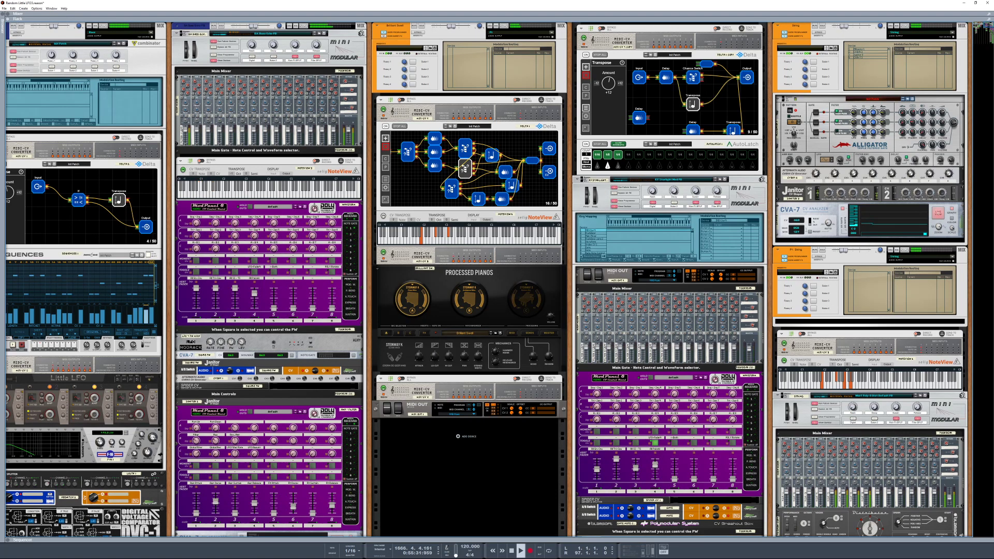
{"action": "key", "text": "alt+Tab"}
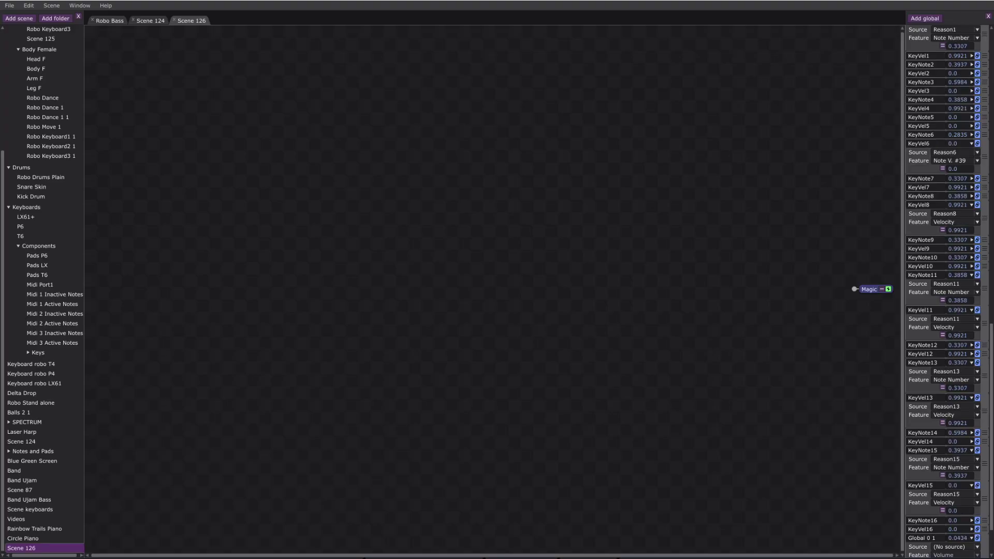
{"action": "key", "text": "ctrl+f"}
{"action": "key", "text": "ctrl+f"}
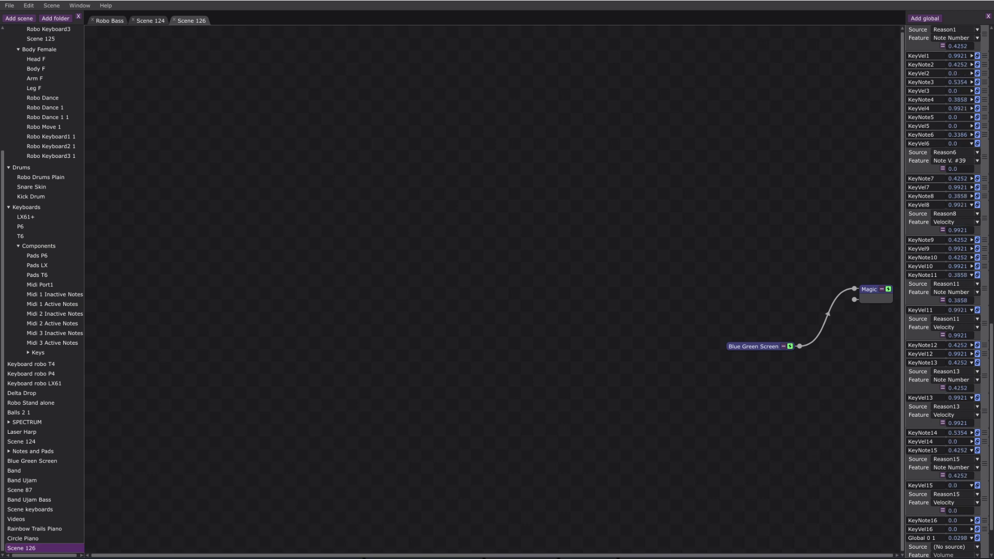
- Hide the Magic capture in OBS, move the Input Sources window up just beneath OBS and review its Reason source list
{"action": "left_click", "coordinate": [710, 200]}
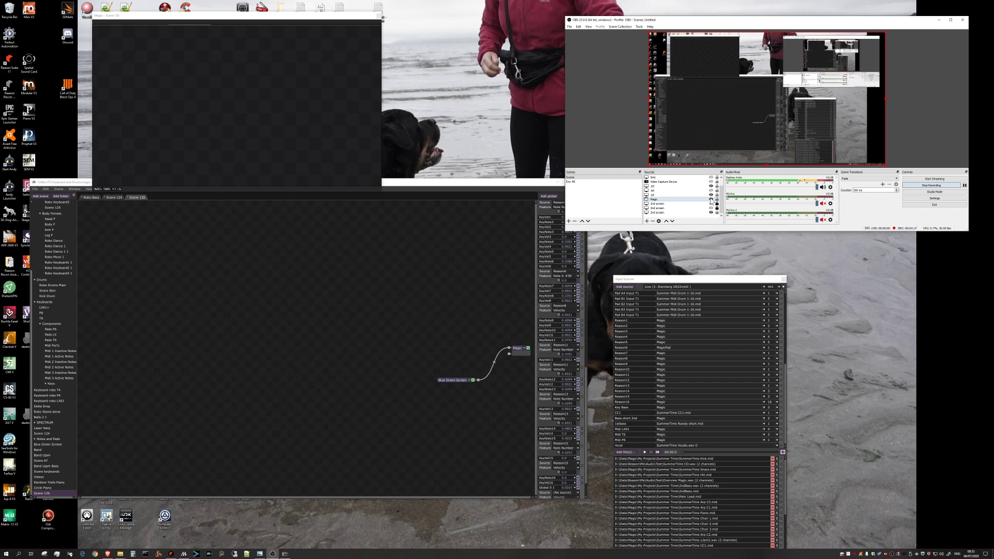
{"action": "left_click_drag", "start_coordinate": [679, 280], "coordinate": [661, 240]}
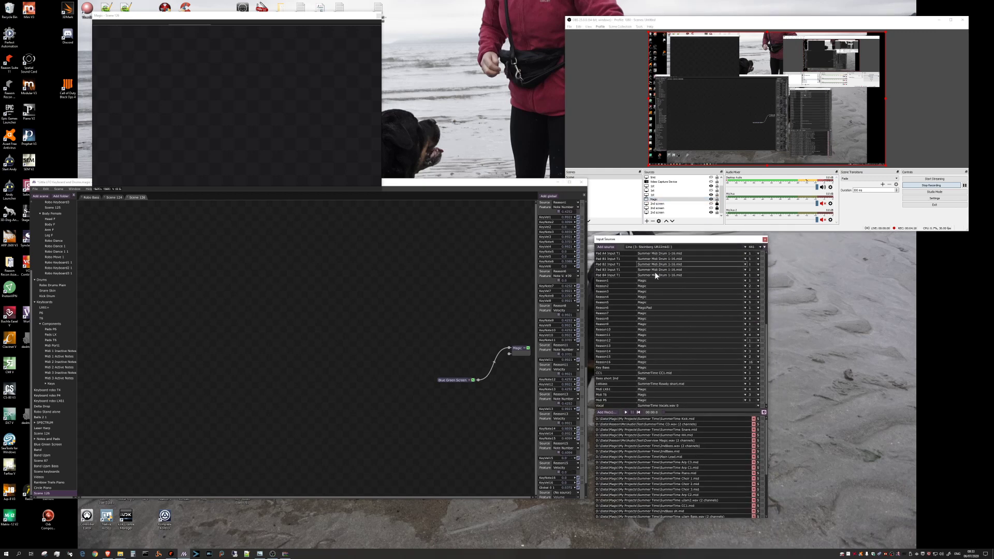
{"action": "scroll", "coordinate": [663, 330], "scroll_direction": "up", "scroll_amount": 8}
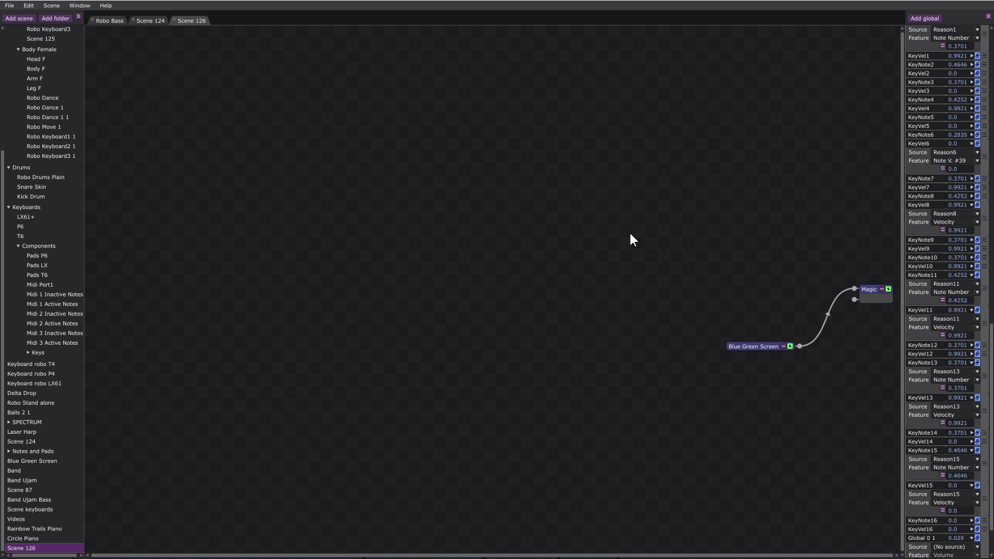
- Add the Robo Drums Plain scene to Scene 126 and connect it to the Magic node's first input
{"action": "key", "text": "ctrl+v"}
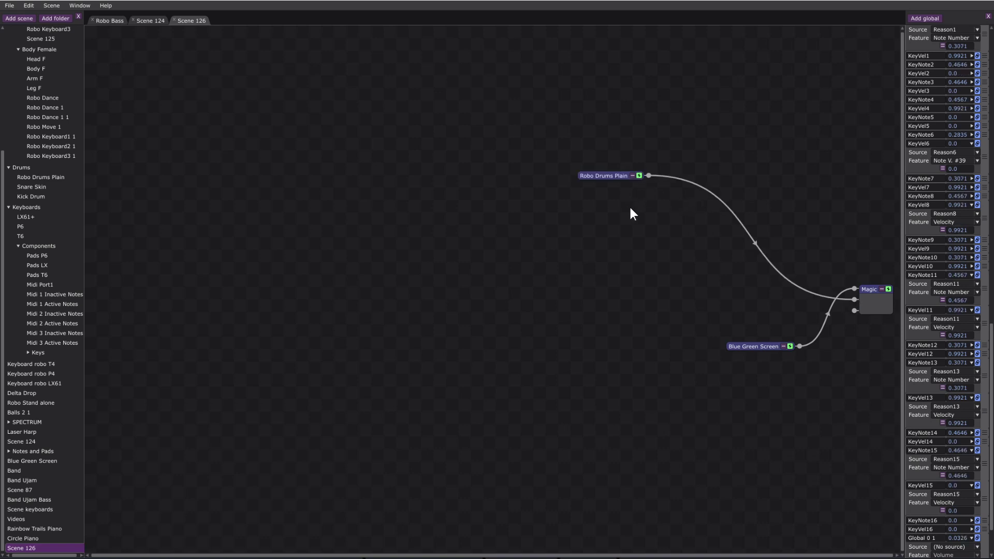
{"action": "left_click_drag", "start_coordinate": [606, 177], "coordinate": [444, 214]}
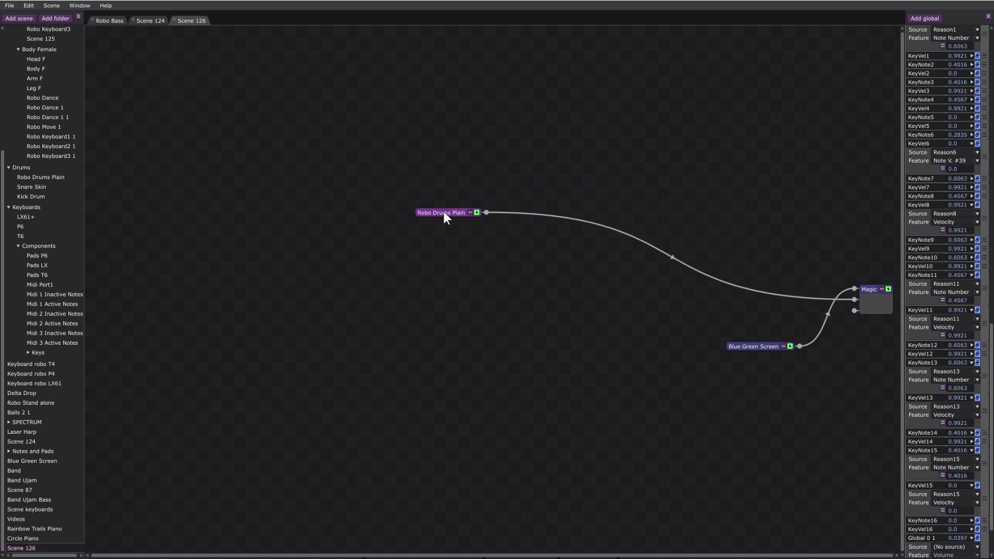
{"action": "left_click_drag", "start_coordinate": [837, 298], "coordinate": [853, 289]}
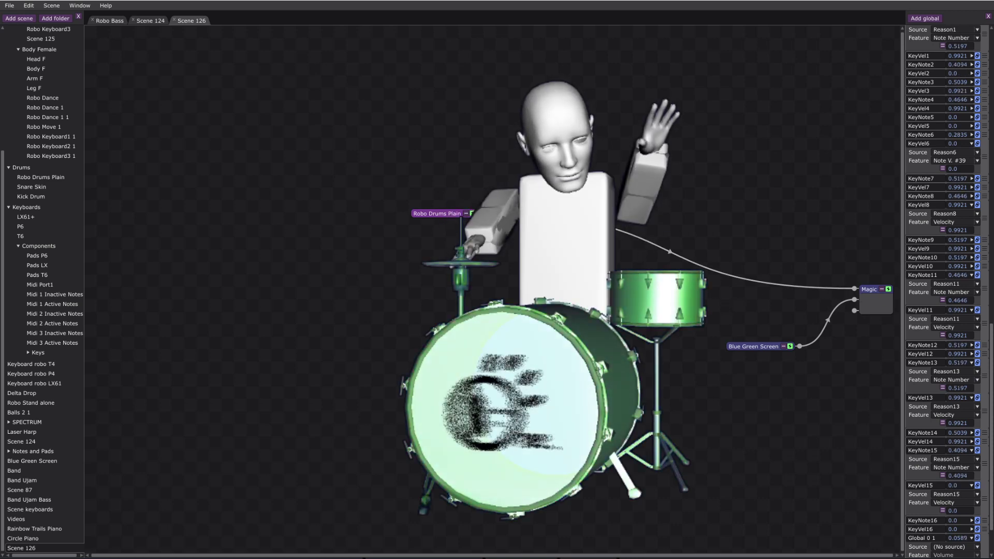
- Move the Robo Drums Plain node clear of the drummer, insert a Scale node before Magic and set its X to 0.7
{"action": "left_click_drag", "start_coordinate": [433, 211], "coordinate": [227, 99]}
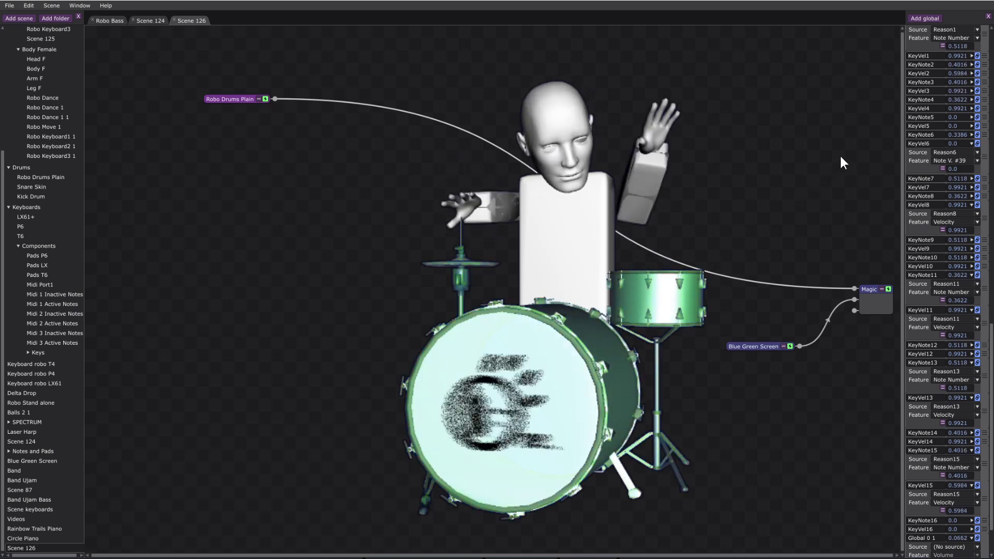
{"action": "left_click", "coordinate": [748, 226]}
{"action": "left_click_drag", "start_coordinate": [744, 253], "coordinate": [693, 263]}
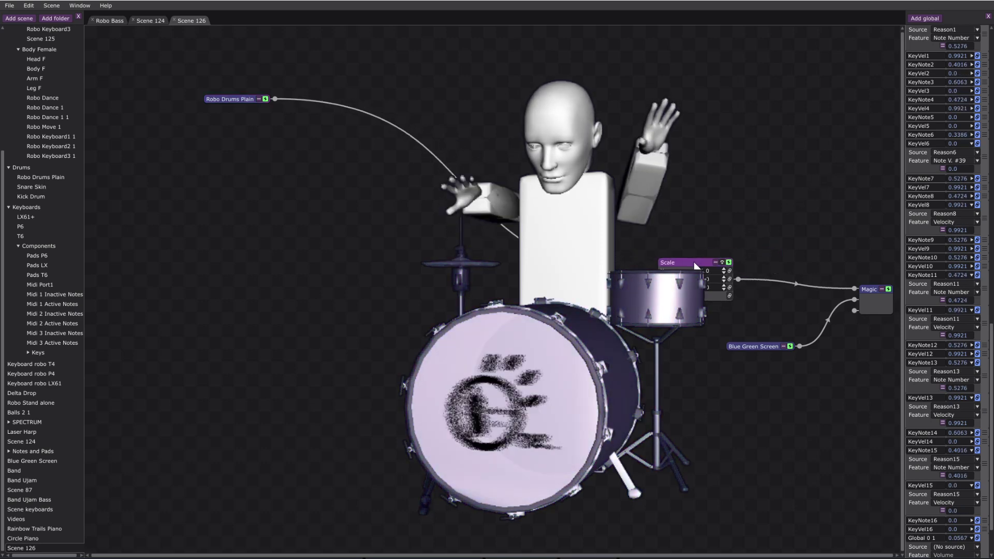
{"action": "double_click", "coordinate": [710, 269]}
{"action": "type", "text": "0.8"}
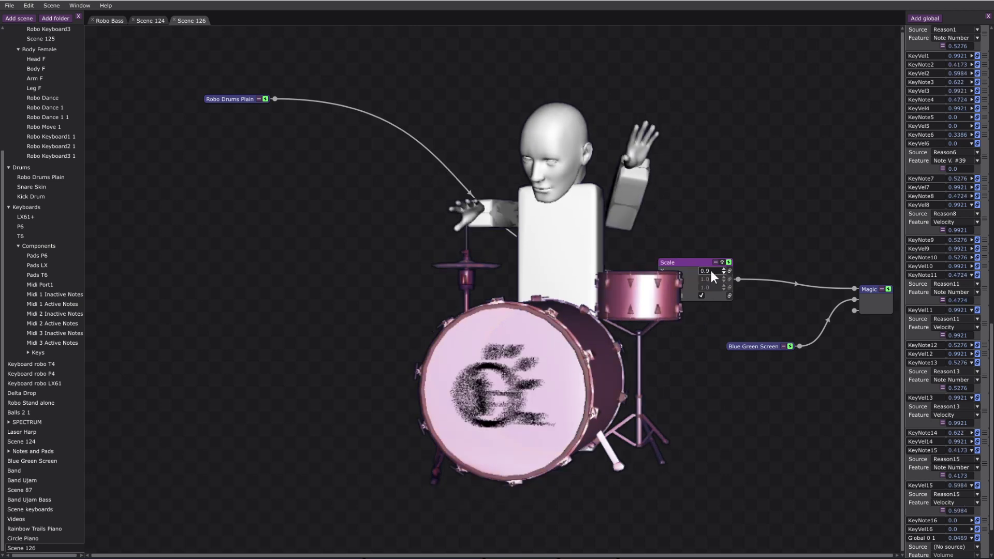
{"action": "key", "text": "BackSpace"}
{"action": "type", "text": "7"}
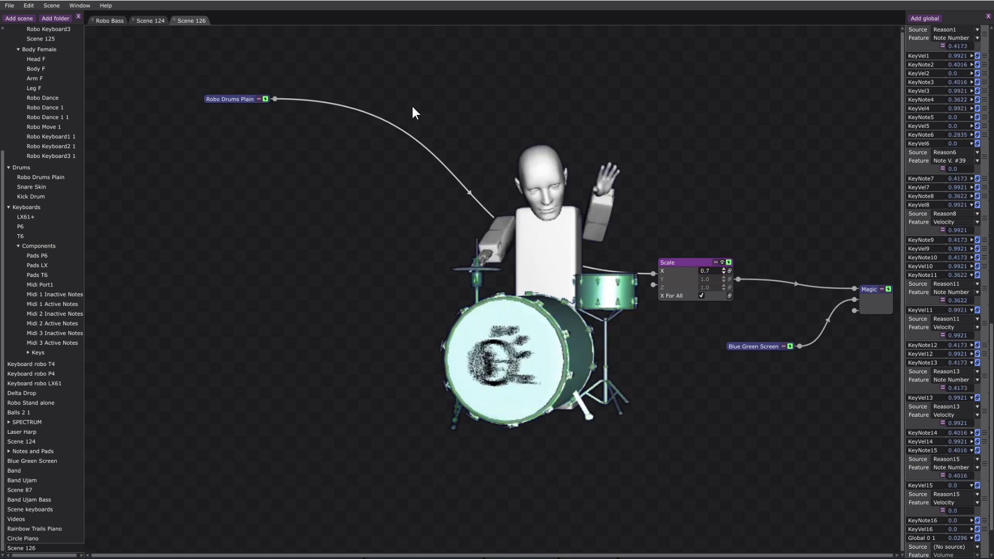
- Insert Translate and RotateAxis nodes before Scale, and drive the rotation angle around the Y-Axis with a Ramp modifier of 0.07
{"action": "double_click", "coordinate": [448, 183]}
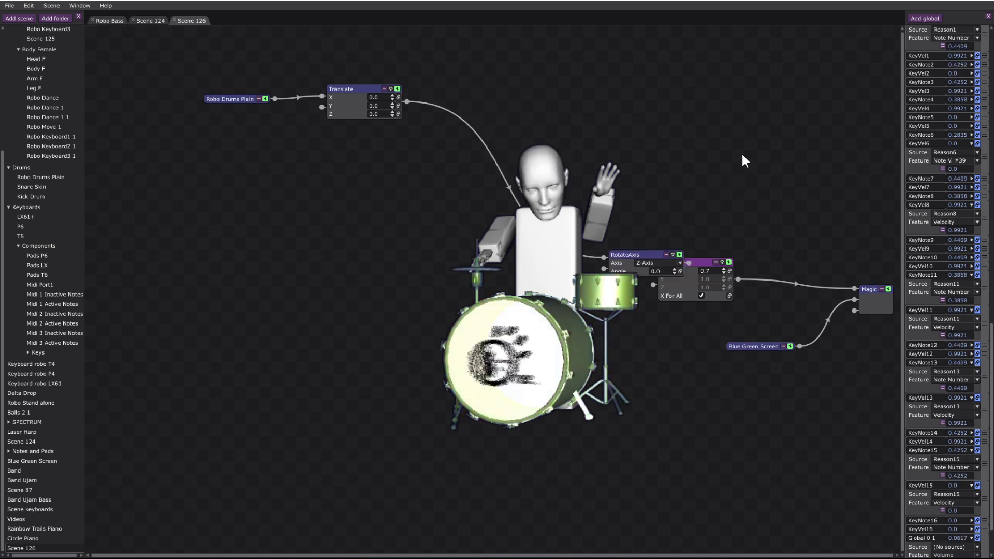
{"action": "left_click_drag", "start_coordinate": [654, 274], "coordinate": [642, 284]}
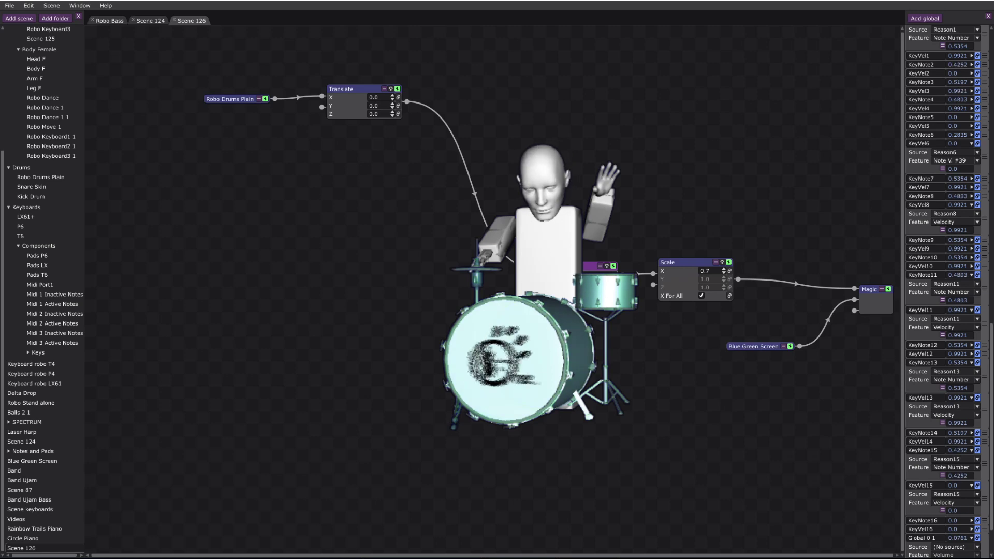
{"action": "scroll", "coordinate": [595, 282], "scroll_direction": "down", "scroll_amount": 3}
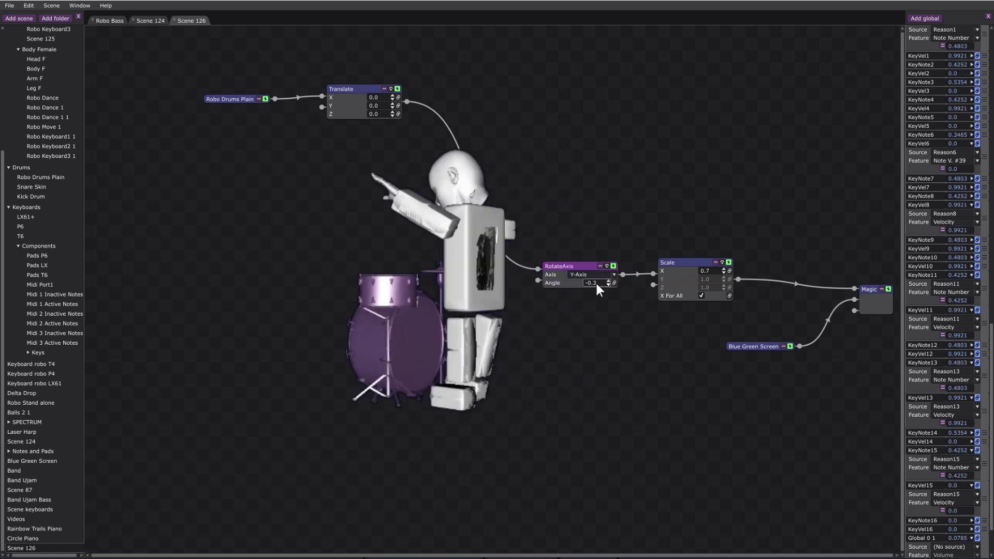
{"action": "scroll", "coordinate": [595, 283], "scroll_direction": "up", "scroll_amount": 3}
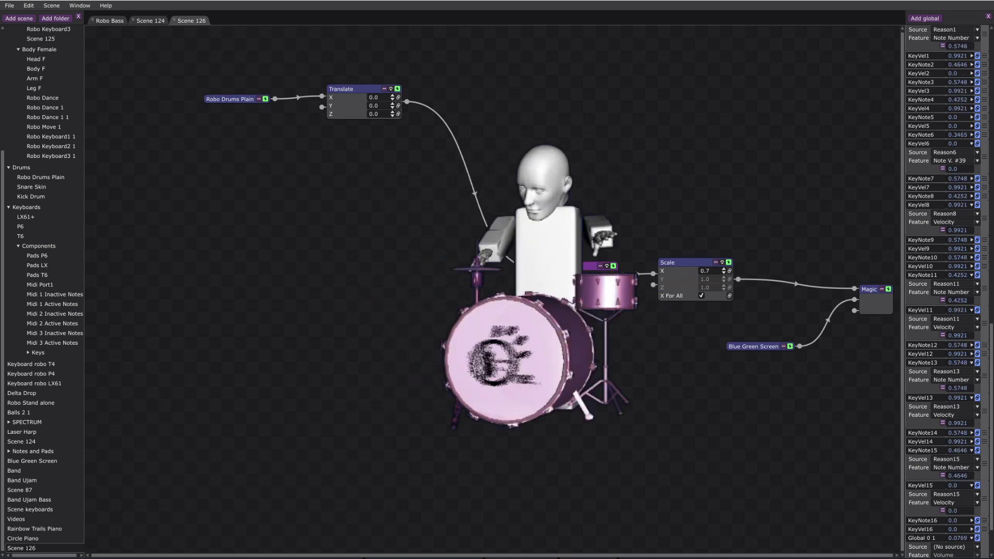
{"action": "scroll", "coordinate": [614, 286], "scroll_direction": "down", "scroll_amount": 3}
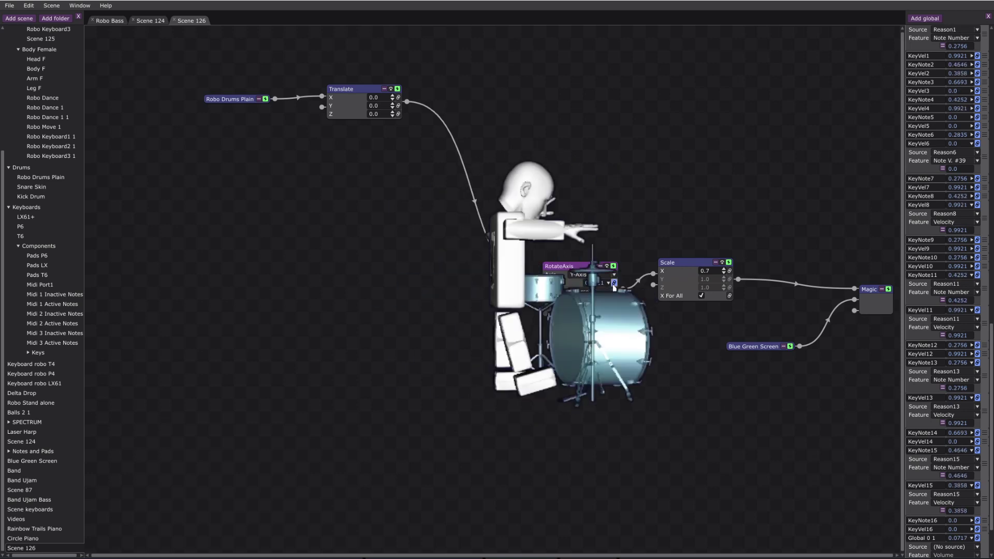
{"action": "scroll", "coordinate": [613, 286], "scroll_direction": "up", "scroll_amount": 3}
{"action": "scroll", "coordinate": [614, 286], "scroll_direction": "down", "scroll_amount": 3}
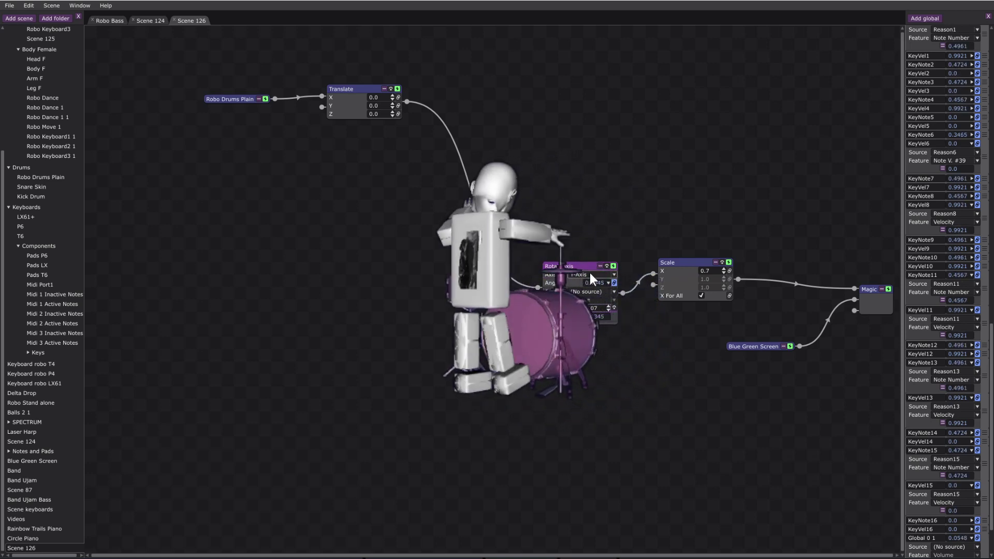
{"action": "left_click_drag", "start_coordinate": [581, 263], "coordinate": [512, 247]}
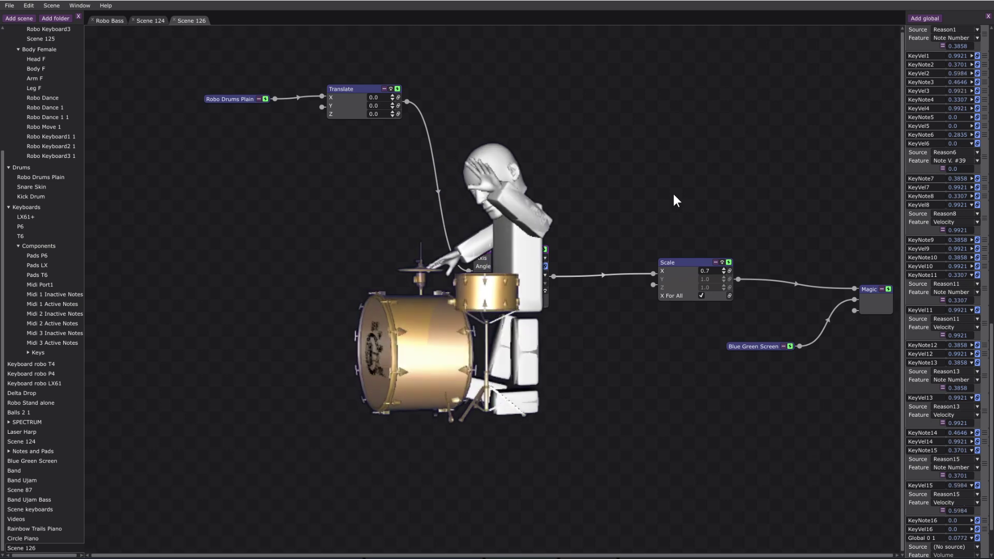
- Insert a second RotateAxis node before Scale, set it to X-Axis and its angle to 0.1
{"action": "key", "text": "ctrl+v"}
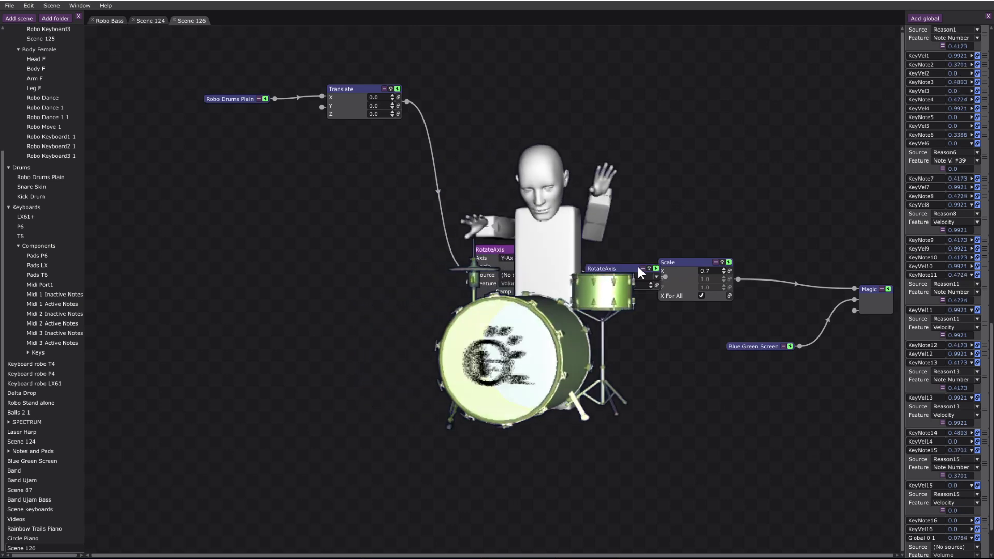
{"action": "left_click_drag", "start_coordinate": [701, 263], "coordinate": [751, 264]}
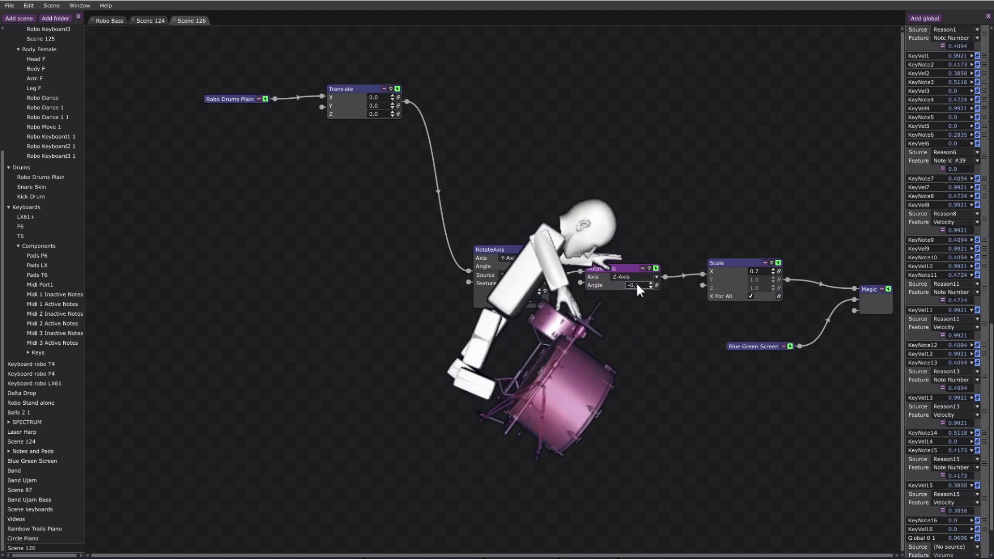
{"action": "left_click", "coordinate": [639, 277]}
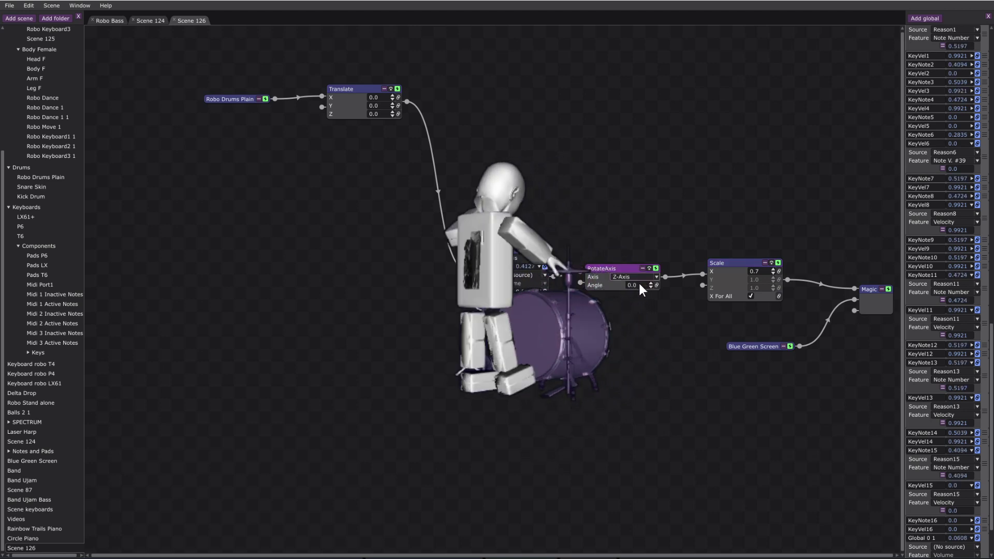
{"action": "left_click", "coordinate": [640, 285]}
{"action": "scroll", "coordinate": [642, 284], "scroll_direction": "up", "scroll_amount": 2}
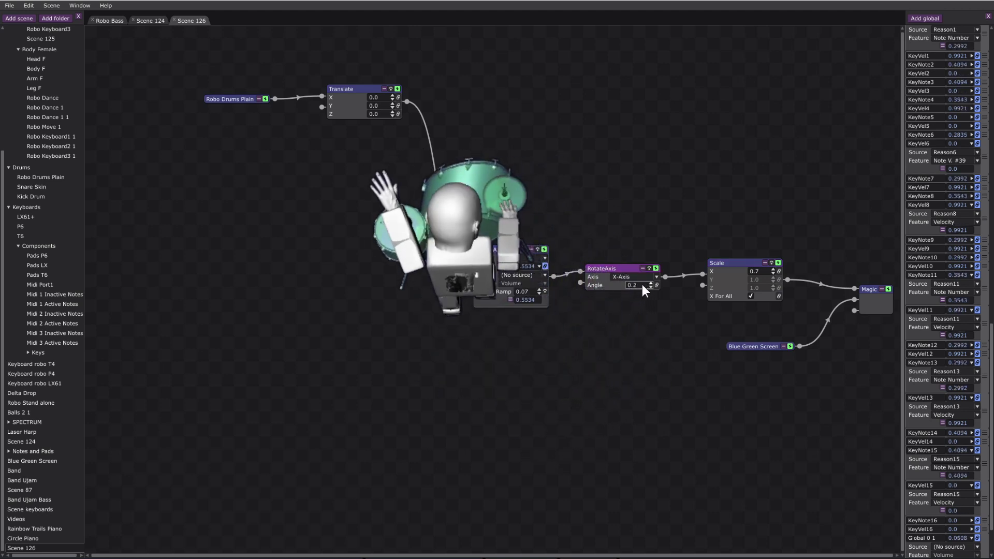
{"action": "scroll", "coordinate": [641, 285], "scroll_direction": "down", "scroll_amount": 1}
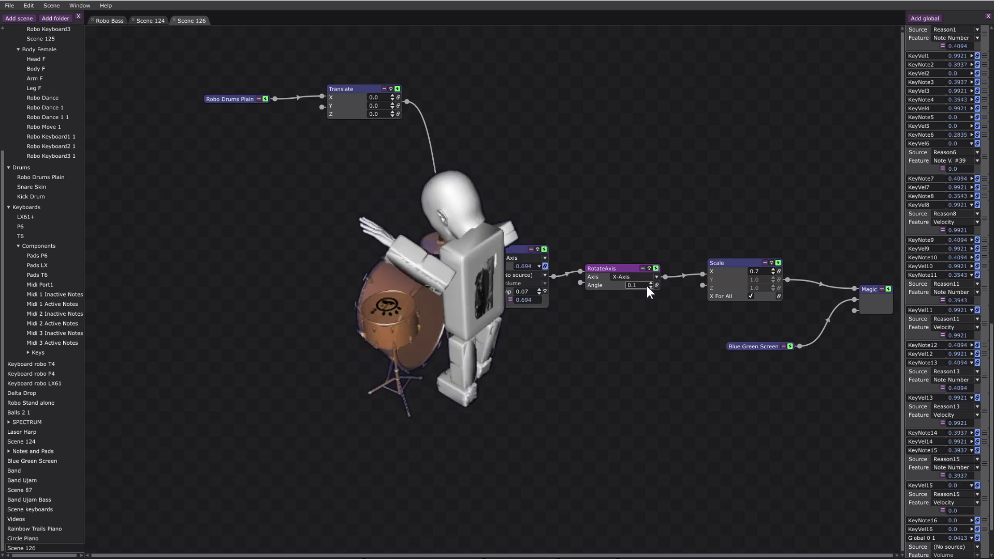
{"action": "scroll", "coordinate": [649, 287], "scroll_direction": "down", "scroll_amount": 1}
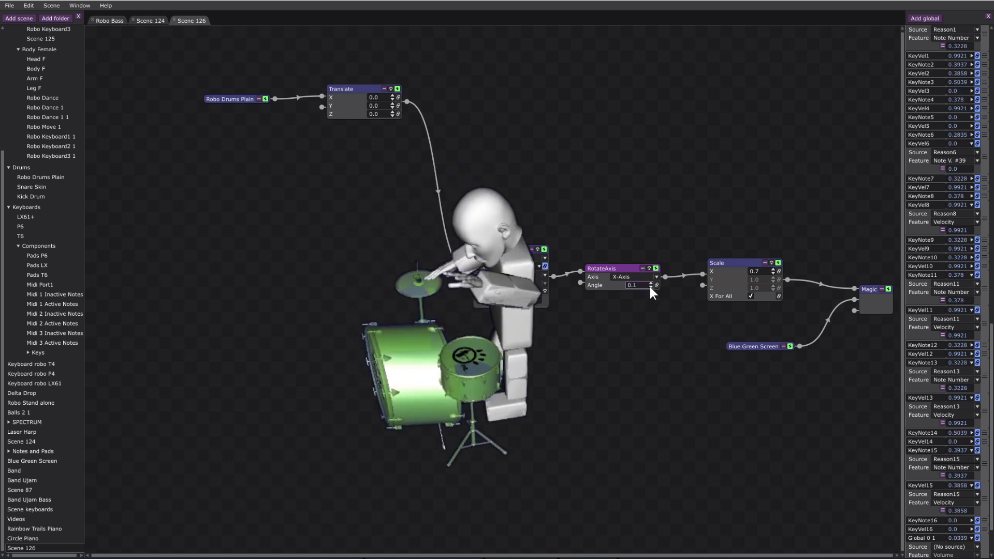
- Drive the X-Axis rotation angle with a Sine Osc of 0.62, a Scale of 0.13 and an Offset of 0.02
{"action": "left_click", "coordinate": [657, 285]}
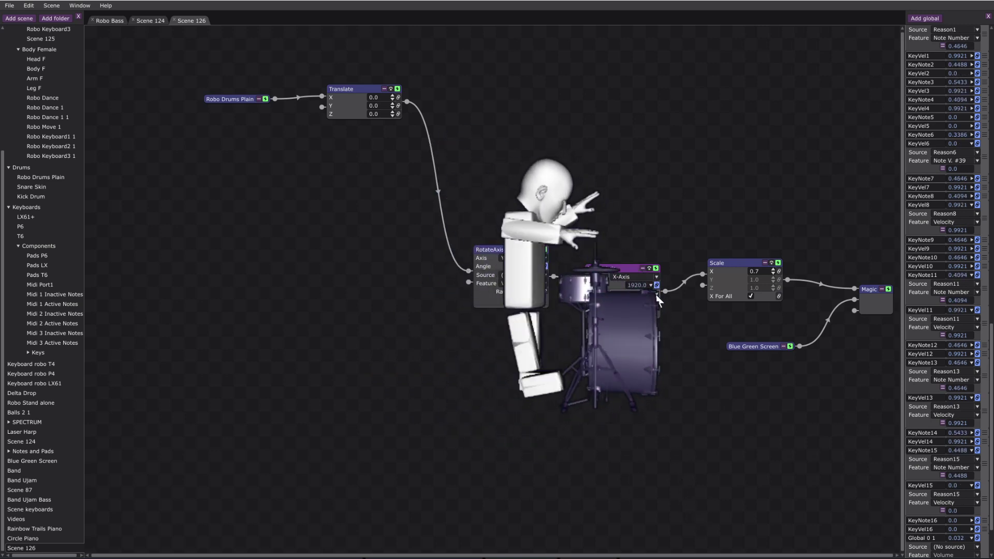
{"action": "left_click", "coordinate": [622, 312]}
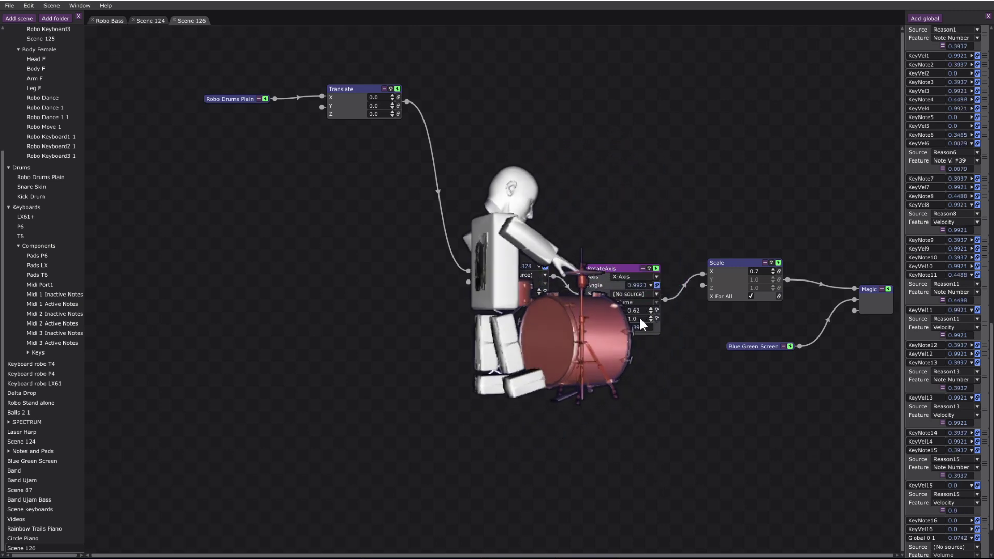
{"action": "left_click", "coordinate": [638, 318]}
{"action": "type", "text": "0.5"}
{"action": "key", "text": "Return"}
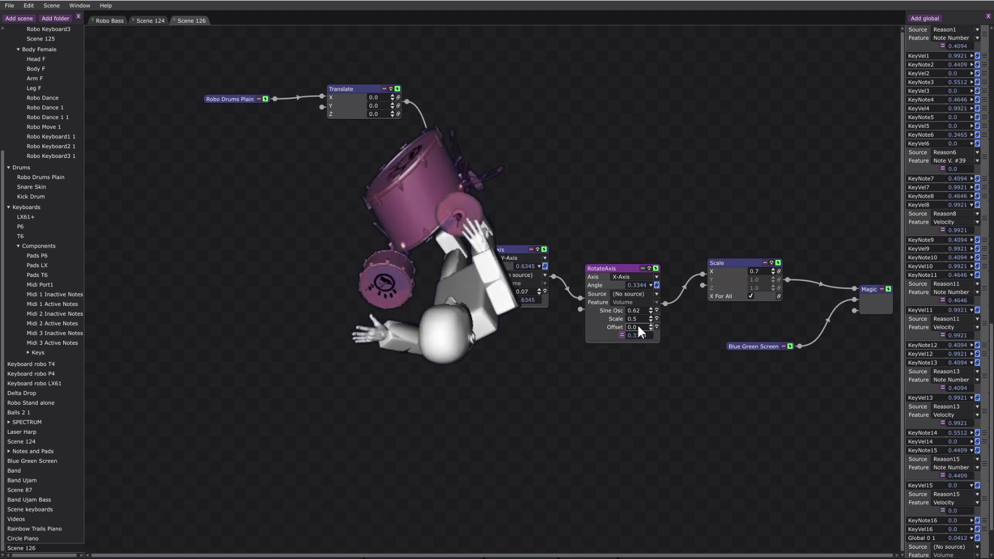
{"action": "mouse_move", "coordinate": [637, 325]}
{"action": "left_mouse_down"}
{"action": "mouse_move", "coordinate": [641, 350]}
{"action": "mouse_move", "coordinate": [643, 309]}
{"action": "left_mouse_up"}
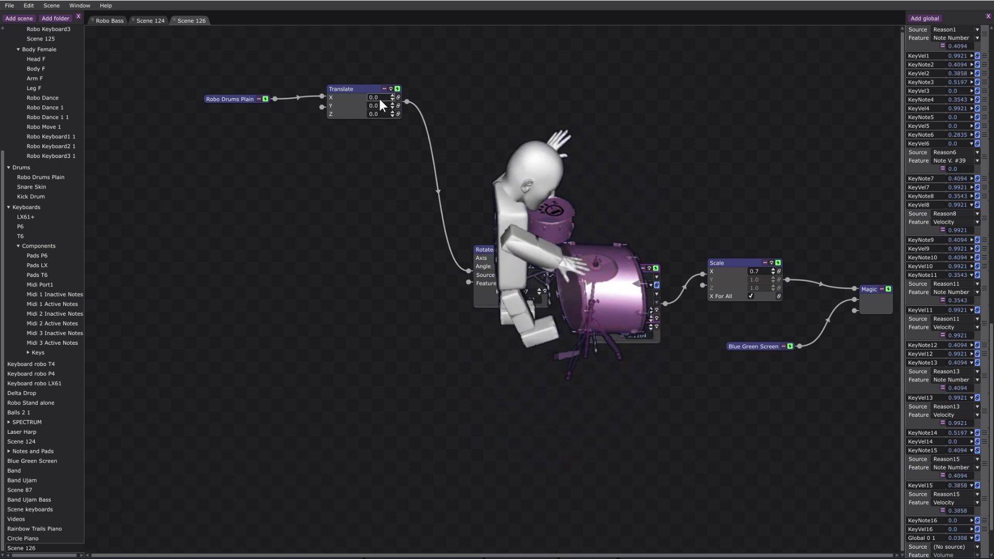
- Spread out the drum chain's nodes, set Translate X to 0.4 and set the X-Axis rotation's Offset to -0.01
{"action": "left_click_drag", "start_coordinate": [236, 97], "coordinate": [179, 107]}
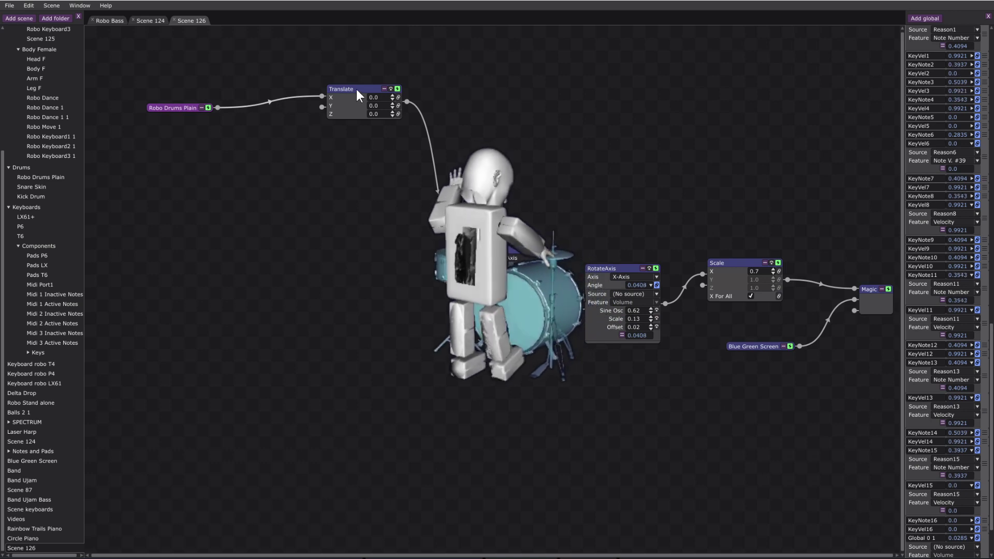
{"action": "left_click_drag", "start_coordinate": [356, 89], "coordinate": [304, 114]}
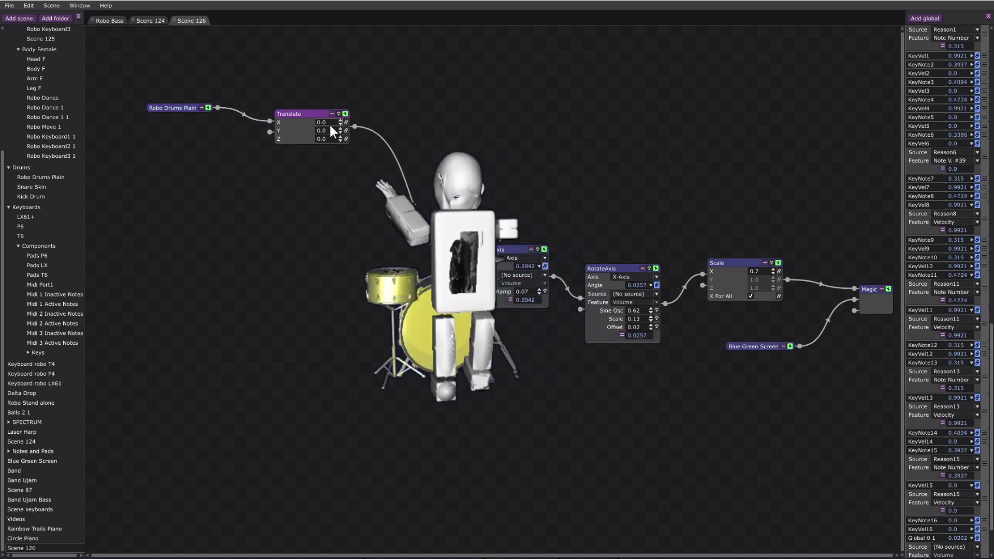
{"action": "scroll", "coordinate": [331, 122], "scroll_direction": "up", "scroll_amount": 3}
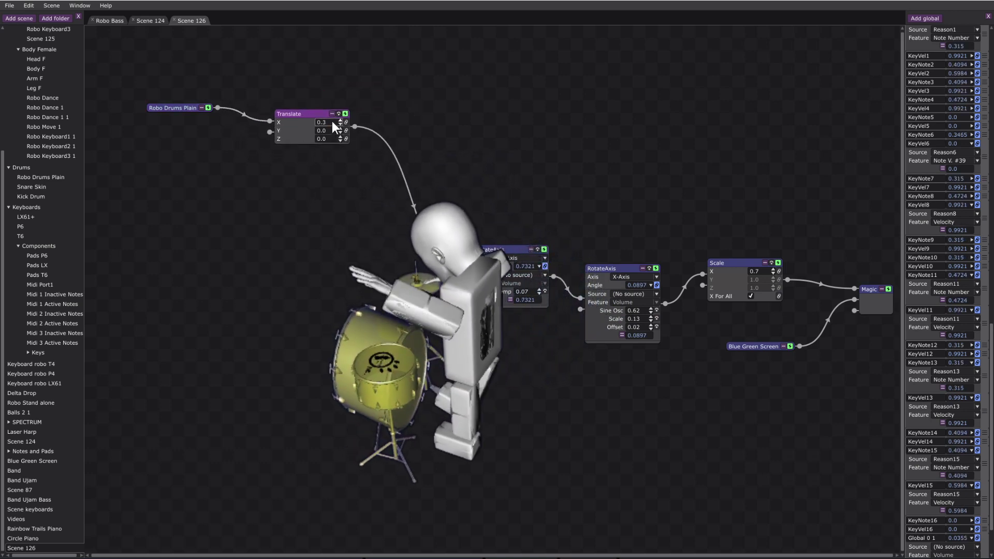
{"action": "scroll", "coordinate": [331, 121], "scroll_direction": "up", "scroll_amount": 1}
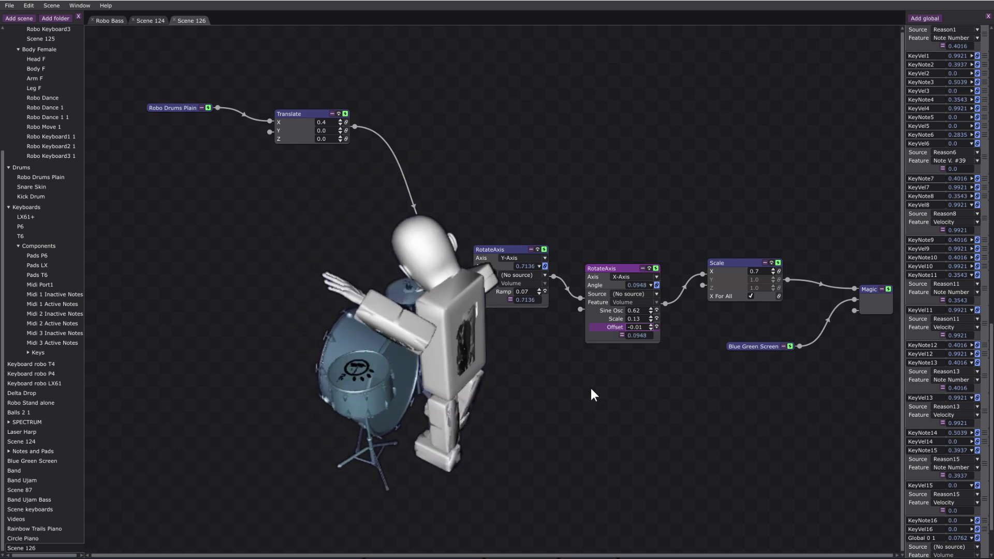
{"action": "left_click_drag", "start_coordinate": [744, 262], "coordinate": [775, 264]}
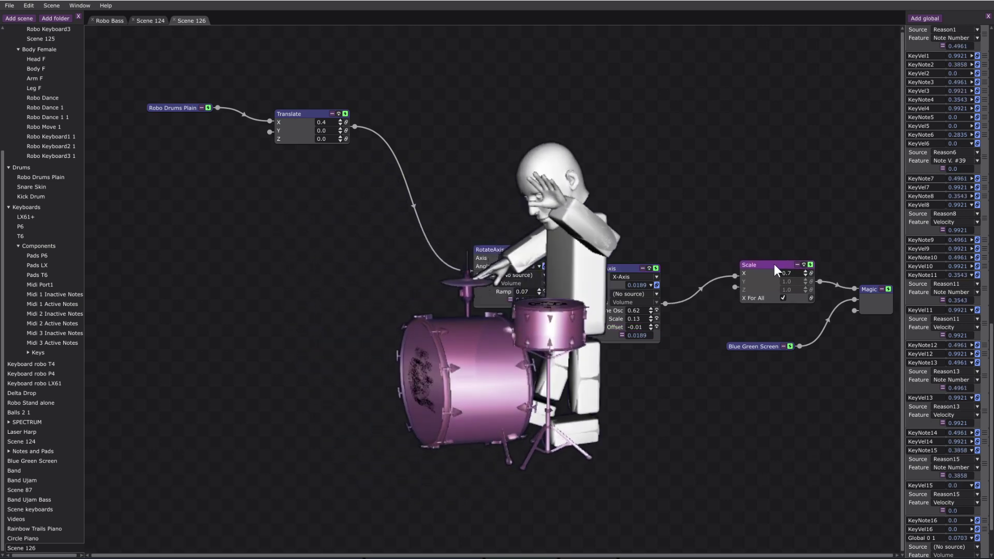
- Insert a Translate node between the X-Axis RotateAxis and Scale, set its Z to -1.3 and place it above them
{"action": "left_click_drag", "start_coordinate": [616, 268], "coordinate": [505, 250]}
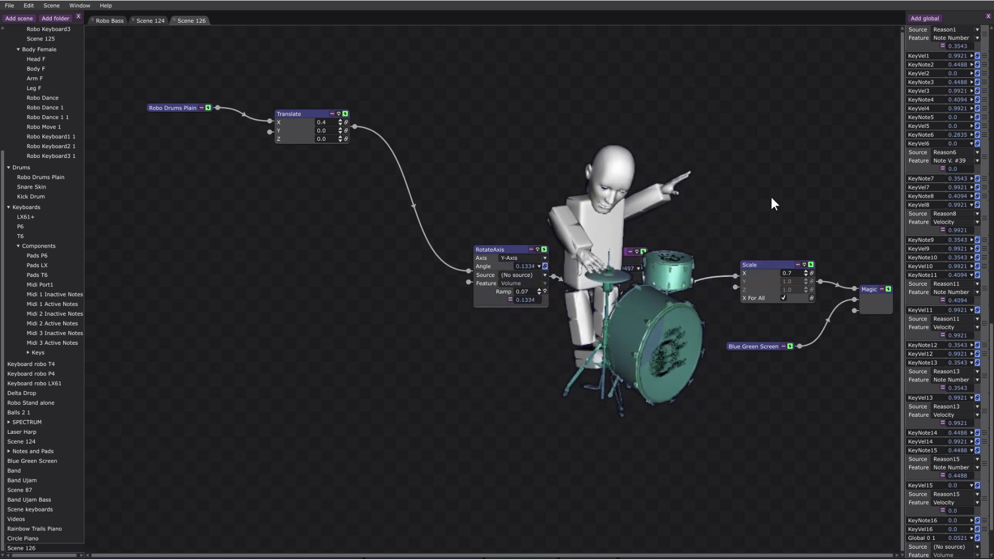
{"action": "key", "text": "ctrl+v"}
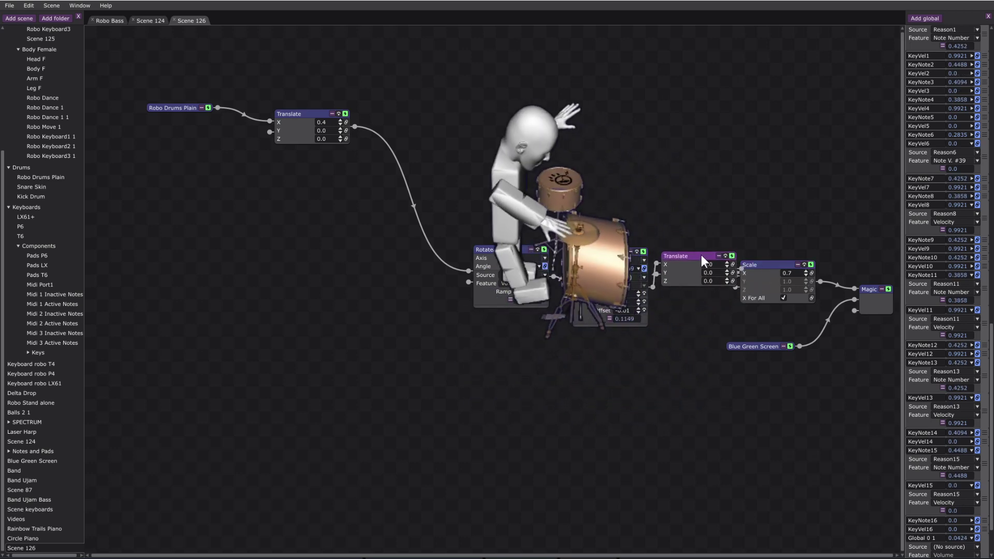
{"action": "left_click_drag", "start_coordinate": [709, 204], "coordinate": [709, 210]}
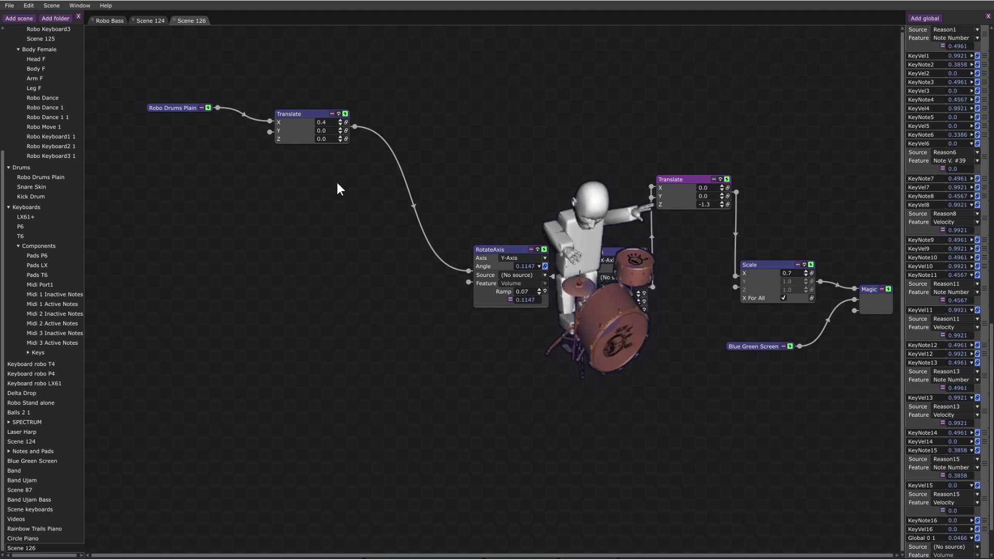
- Add the Robo Bass scene and connect it to the Y-Axis RotateAxis node instead of the drum Translate
{"action": "key", "text": "ctrl+z"}
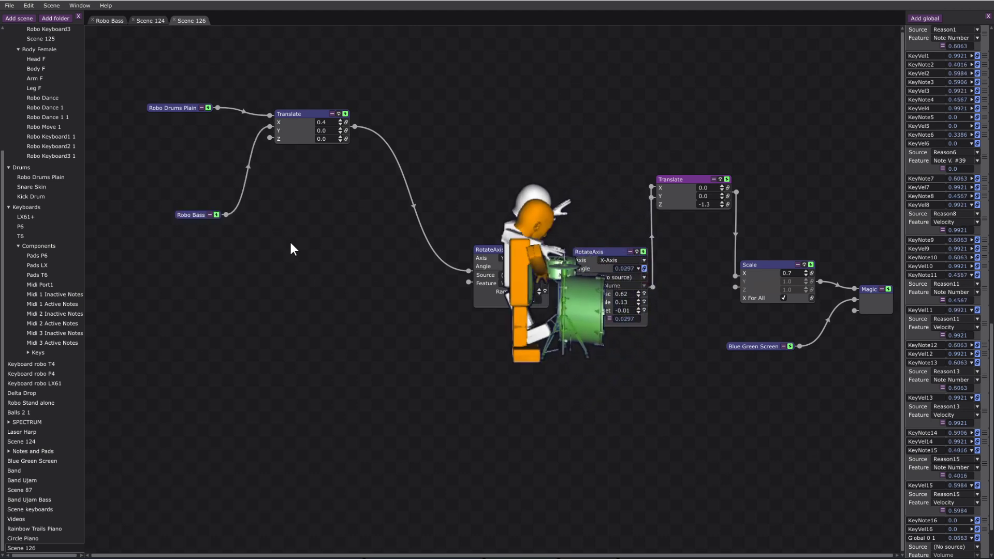
{"action": "left_click_drag", "start_coordinate": [270, 126], "coordinate": [474, 274]}
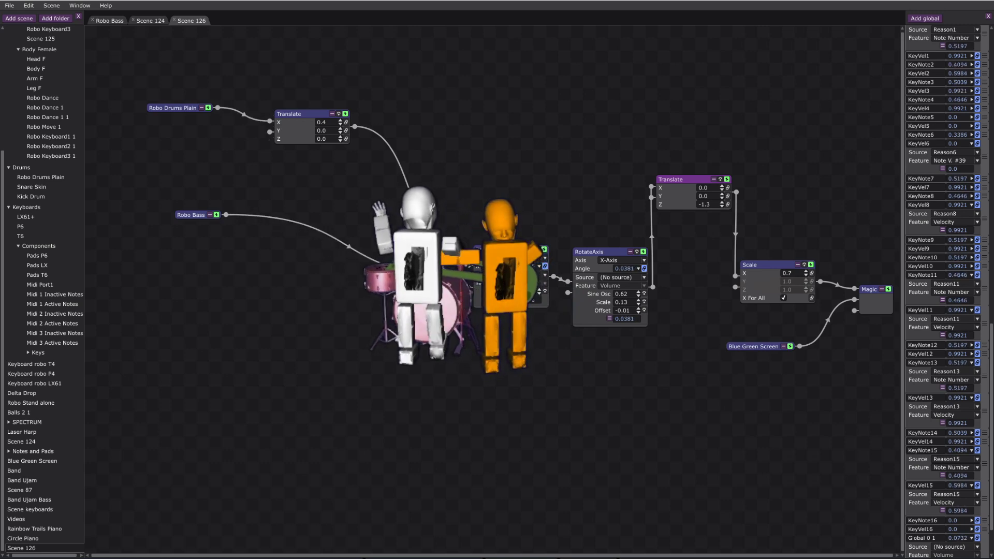
{"action": "left_click_drag", "start_coordinate": [187, 215], "coordinate": [150, 216]}
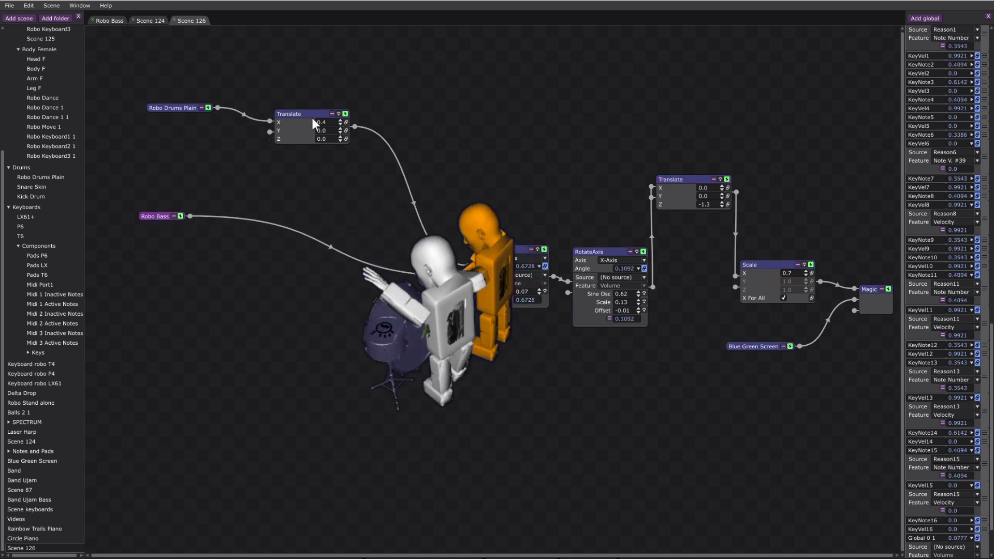
- Set the drum Translate X to 1.0, and insert a Translate after Robo Bass with X at -1.6
{"action": "left_click_drag", "start_coordinate": [312, 120], "coordinate": [329, 122]}
{"action": "scroll", "coordinate": [327, 119], "scroll_direction": "up", "scroll_amount": 3}
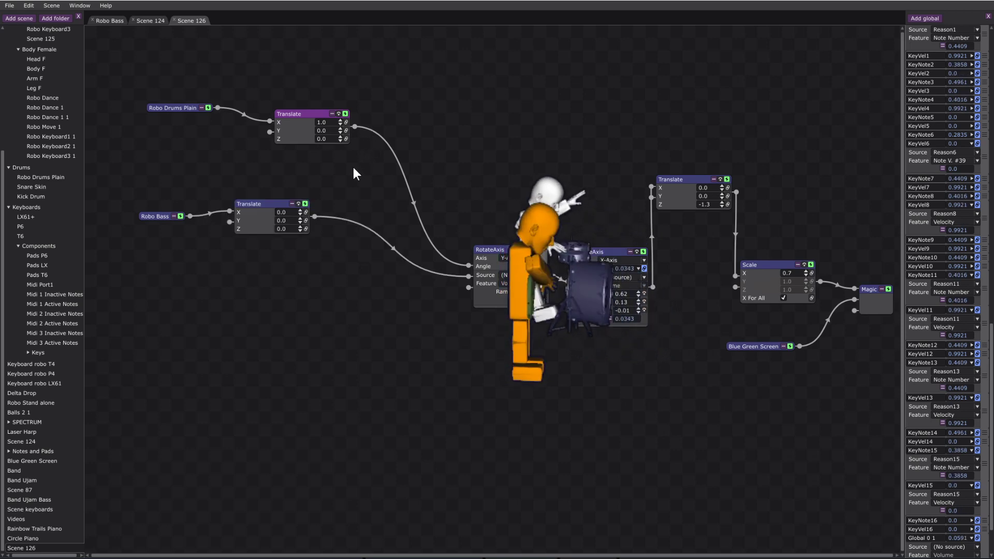
{"action": "left_click_drag", "start_coordinate": [272, 200], "coordinate": [266, 206]}
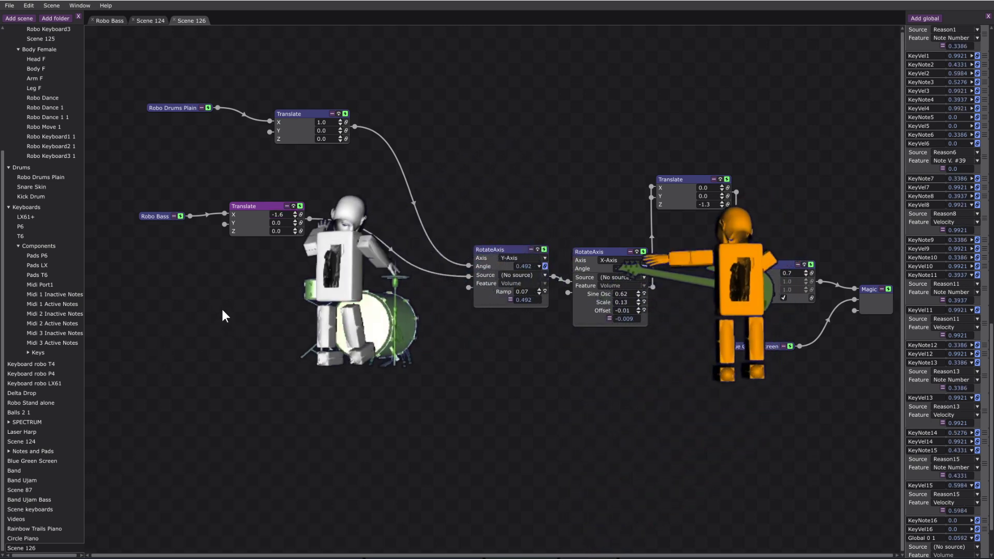
- Replace Robo Keyboard1 with Keyboard robo P4, disconnect it from the drum Translate and route it through its own Translate to the Y-Axis RotateAxis
{"action": "key", "text": "ctrl+z"}
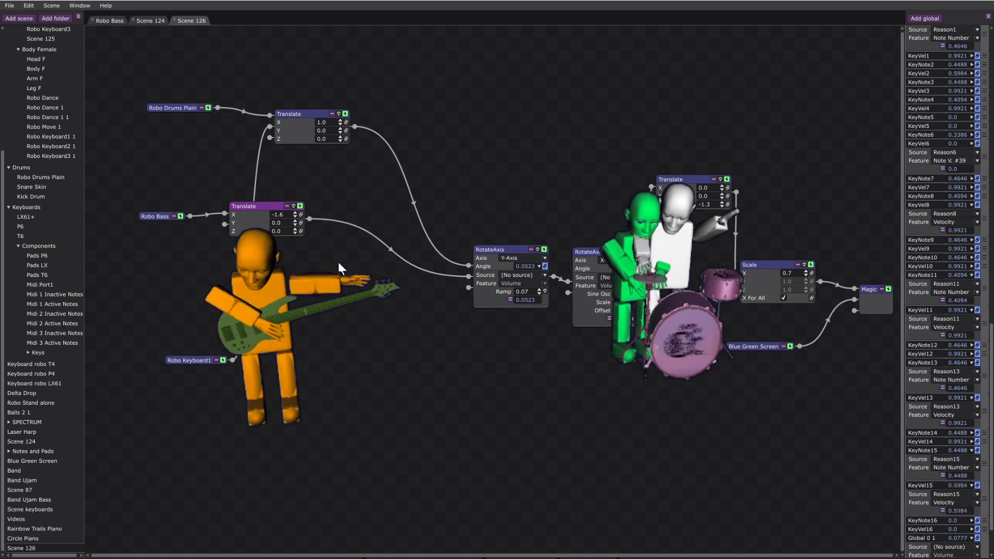
{"action": "left_click", "coordinate": [250, 164]}
{"action": "left_click", "coordinate": [246, 301]}
{"action": "left_click", "coordinate": [195, 360]}
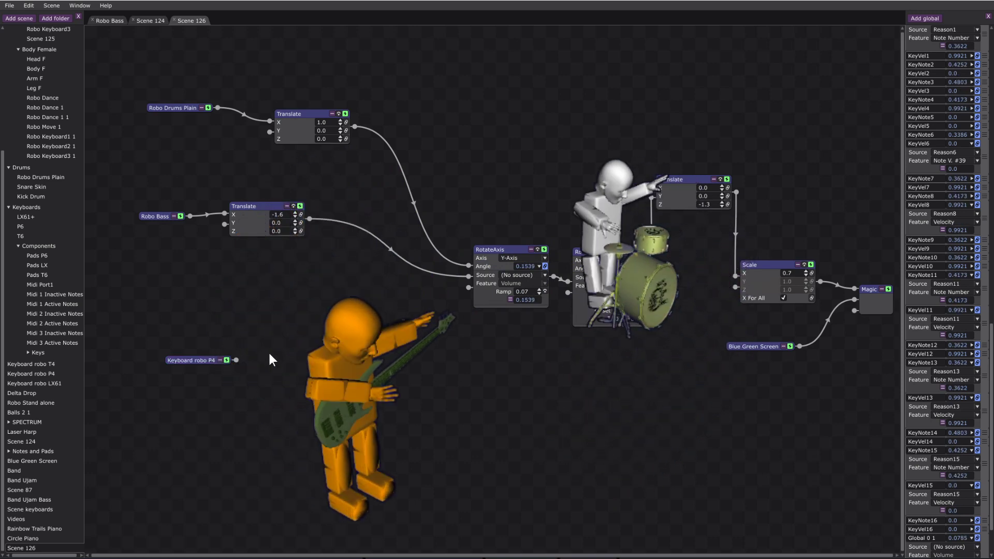
{"action": "left_click_drag", "start_coordinate": [236, 360], "coordinate": [468, 287]}
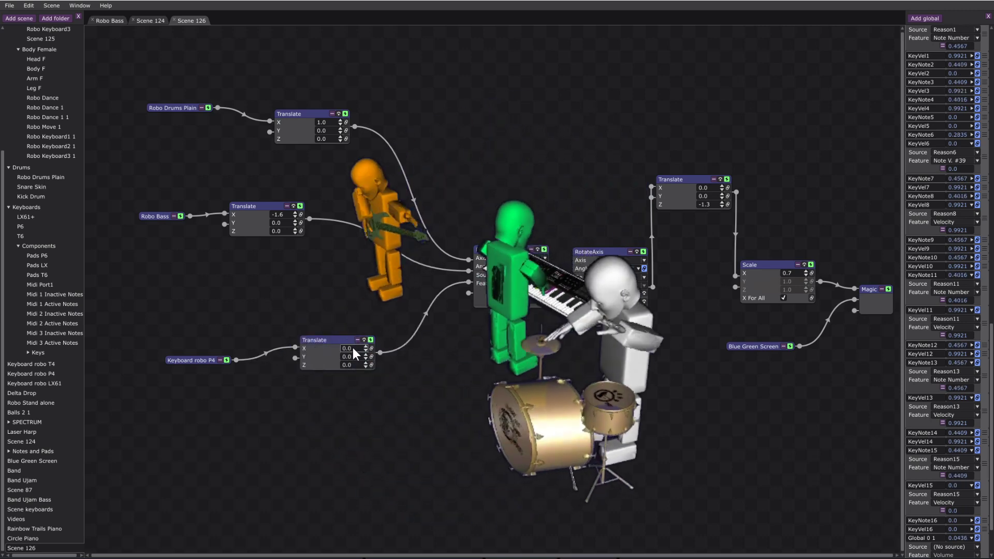
- Set the P4 Translate Z to -1.1, and link Keyboard robo T4 with Translate X -1.0 and Robo Shaker to the Y-Axis RotateAxis
{"action": "left_click_drag", "start_coordinate": [352, 365], "coordinate": [352, 368]}
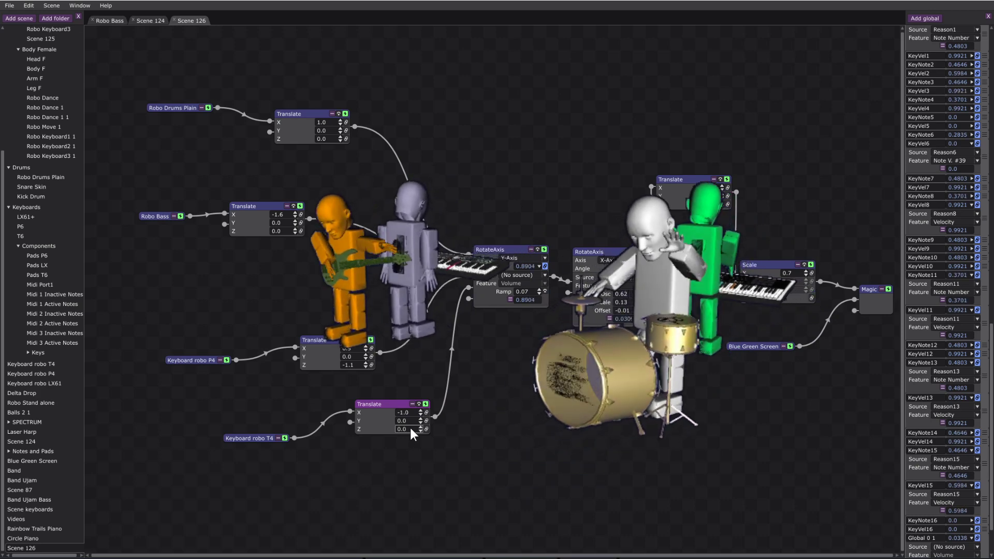
{"action": "left_click_drag", "start_coordinate": [410, 428], "coordinate": [410, 432]}
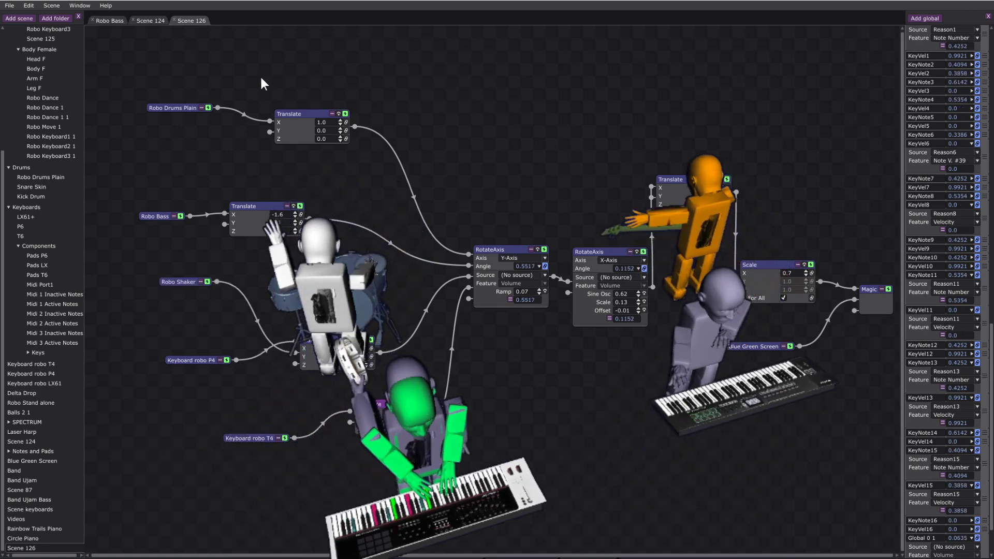
{"action": "left_click_drag", "start_coordinate": [261, 334], "coordinate": [471, 284]}
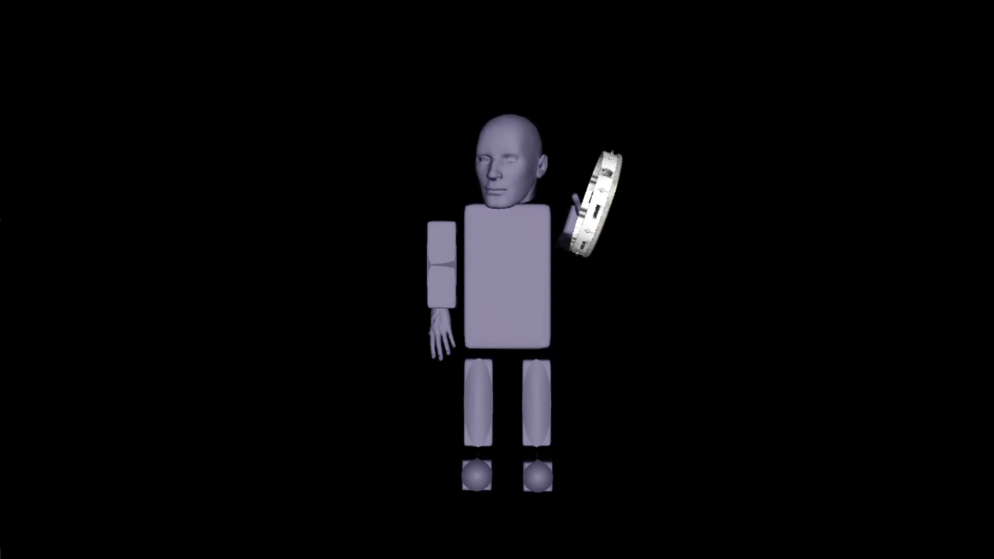
- Leave the full-screen output and choose a different Globals feature for the Head Nod rotation in the Robo Shaker scene
{"action": "key", "text": "Escape"}
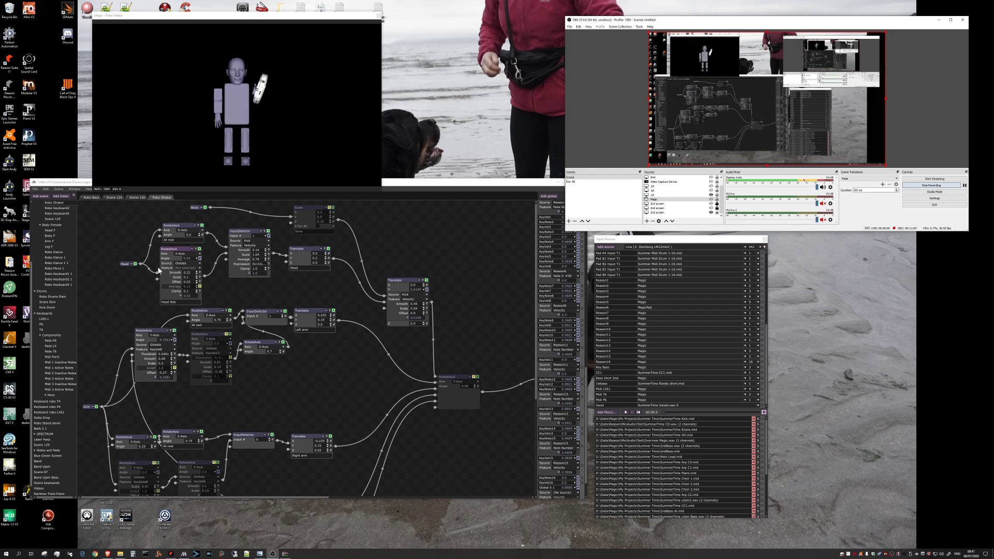
{"action": "left_click", "coordinate": [197, 268]}
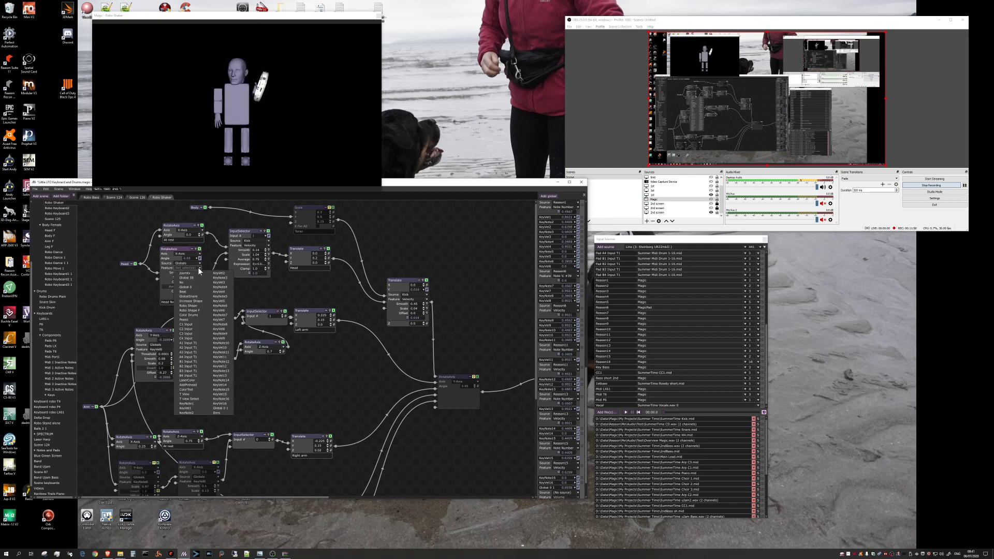
{"action": "left_click", "coordinate": [183, 291]}
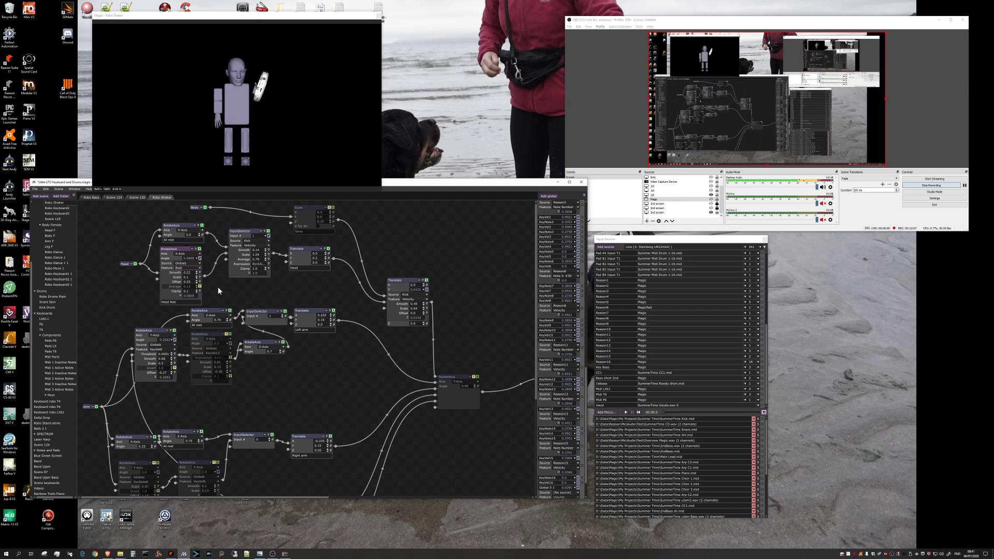
- Return to Scene 126 and open the Keyboard robo T4 scene from its node
{"action": "scroll", "coordinate": [60, 458], "scroll_direction": "down", "scroll_amount": 1}
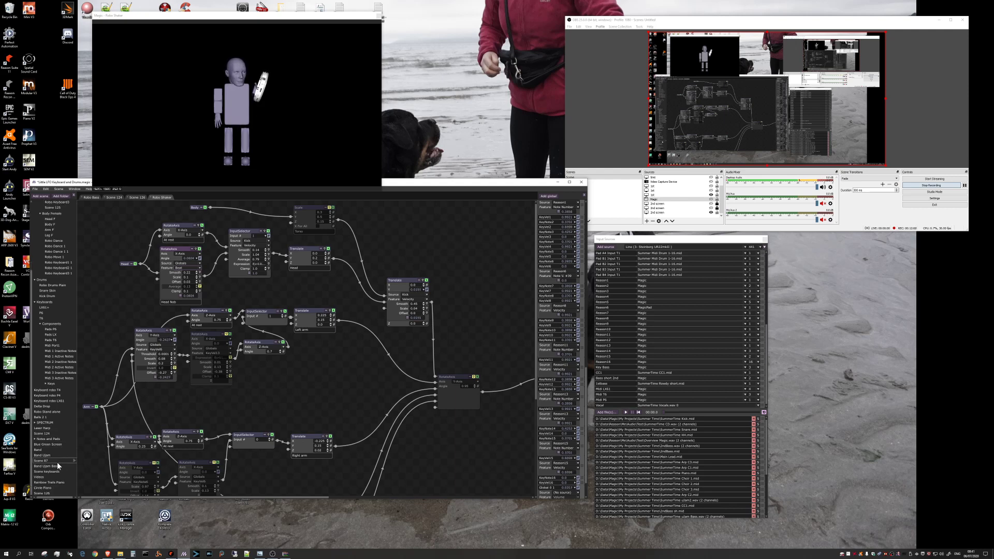
{"action": "left_click", "coordinate": [54, 493]}
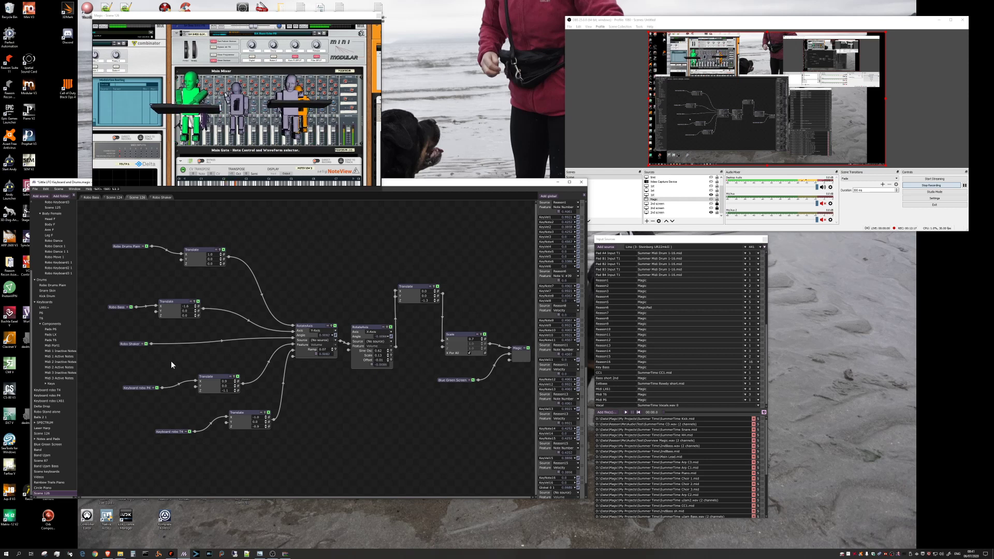
{"action": "right_click", "coordinate": [168, 432]}
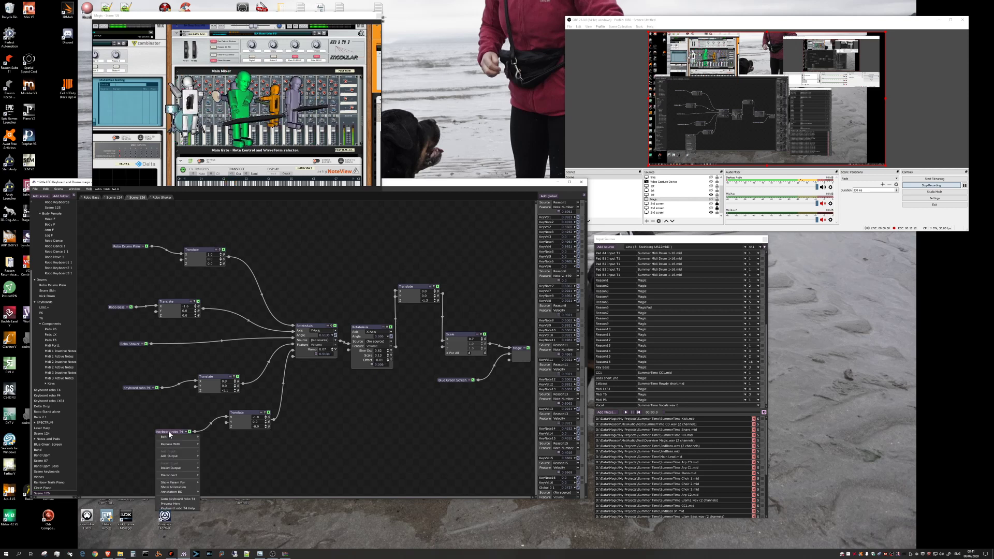
{"action": "left_click", "coordinate": [181, 499]}
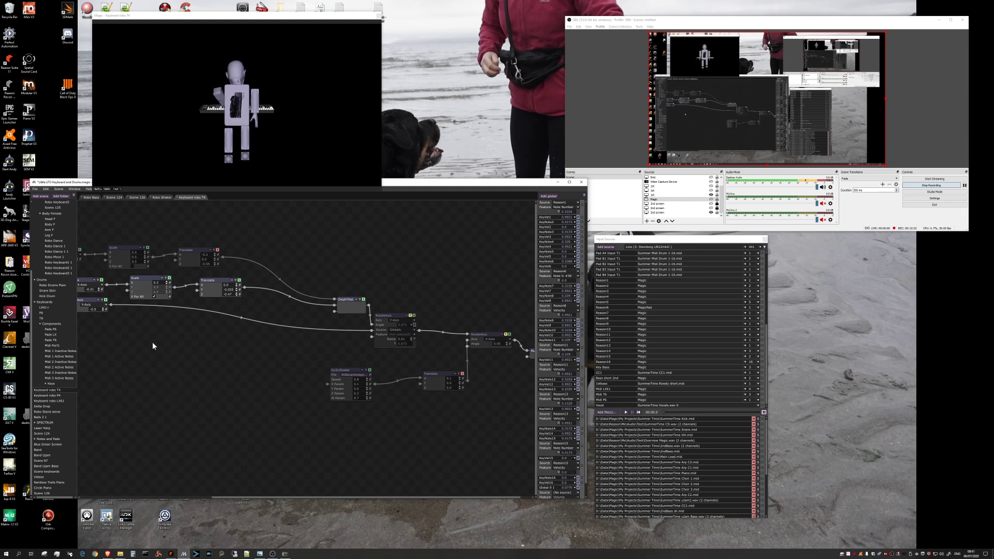
- Open the keyboard robot scene nested in Keyboard robo T4 and disable the velocity-driven Translate node before its final InputSelector
{"action": "left_click_drag", "start_coordinate": [273, 500], "coordinate": [138, 498]}
{"action": "right_click", "coordinate": [126, 344]}
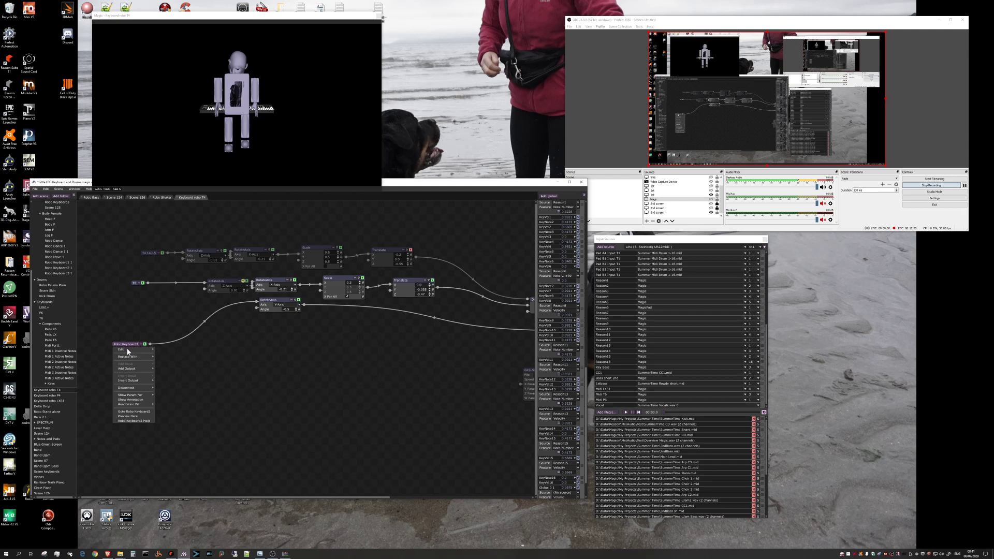
{"action": "left_click", "coordinate": [135, 412]}
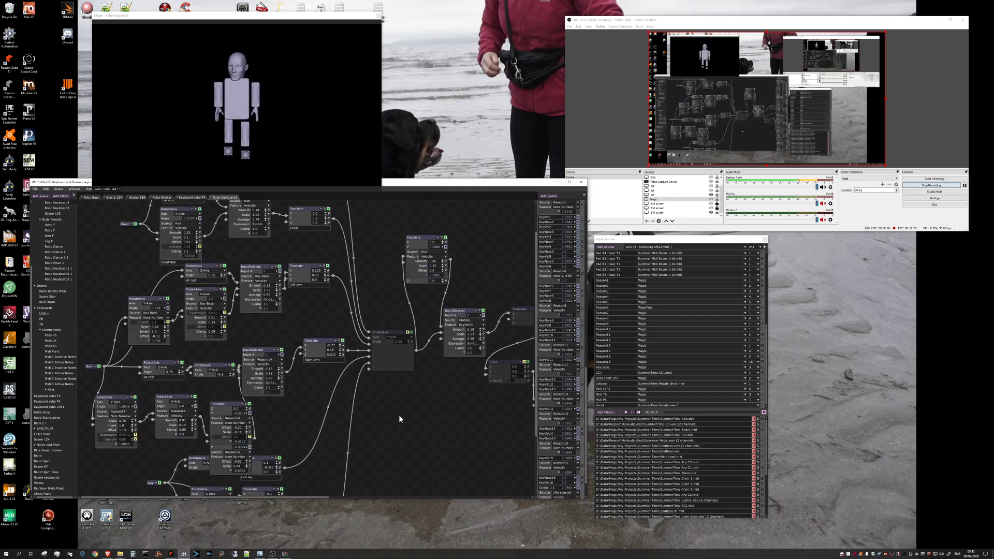
{"action": "left_click", "coordinate": [441, 237]}
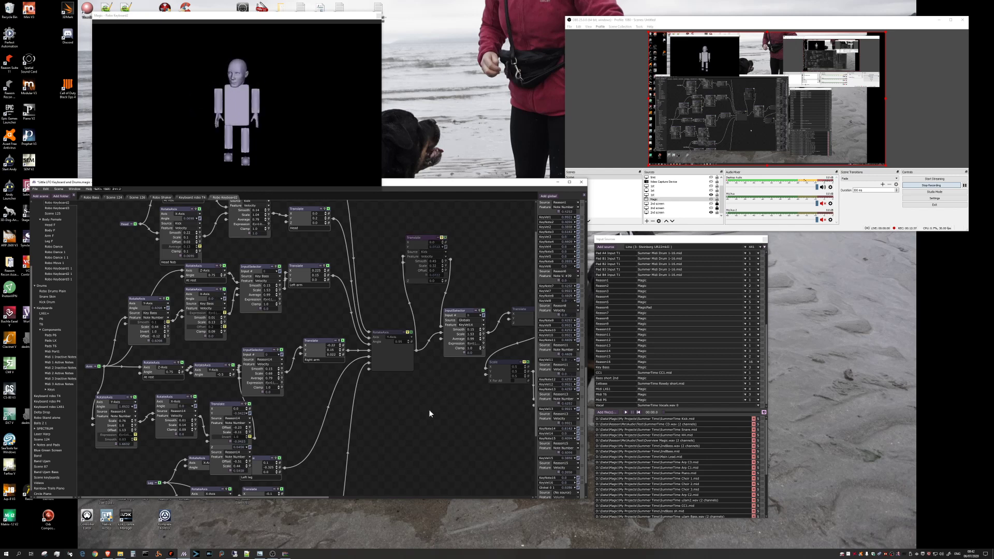